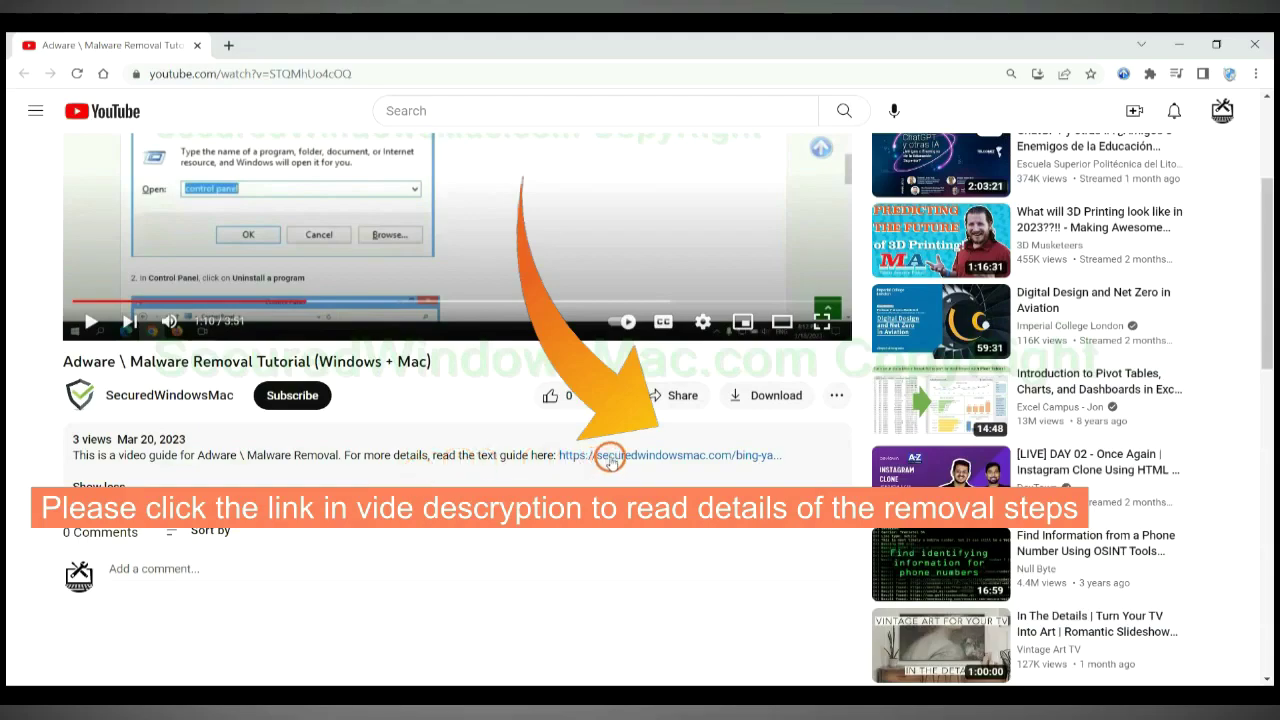
- Open the SecuredWindowsMac.com removal guide linked in the YouTube video description
left_click(610, 456)
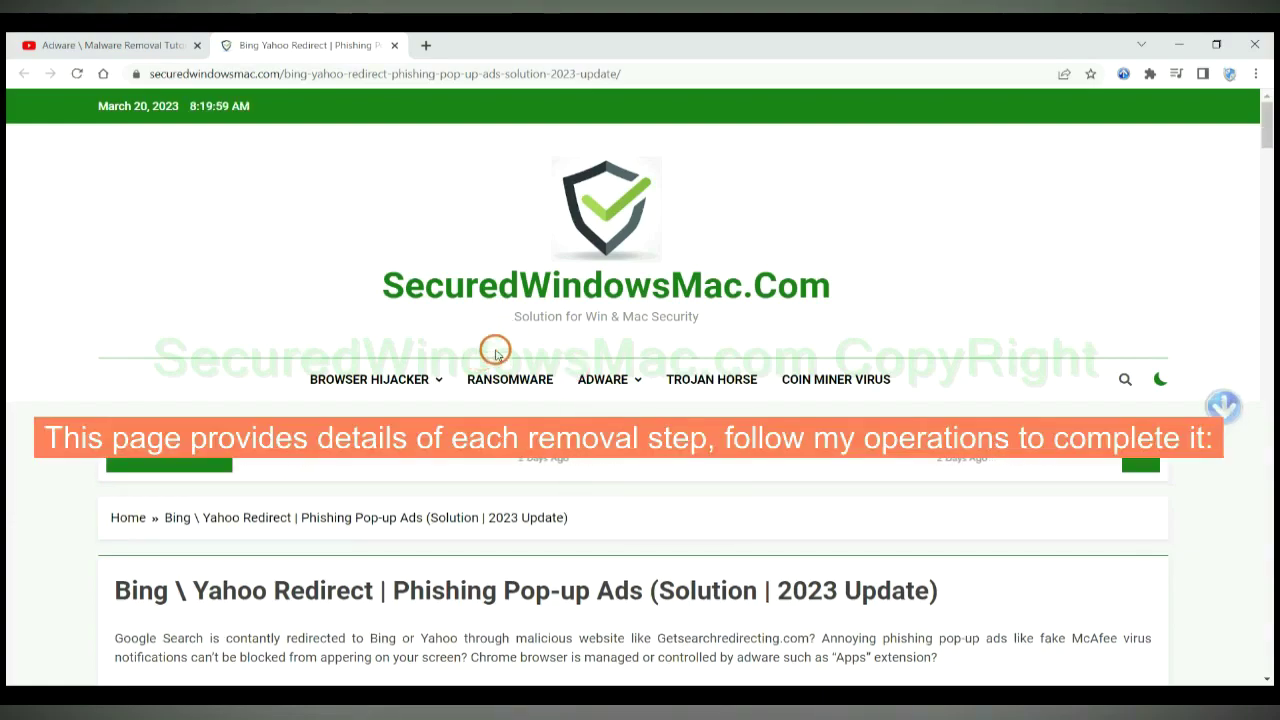
- Scroll the guide down to the Instant Automatic Removal heading and briefly highlight it
scroll(854, 334, "down", 10)
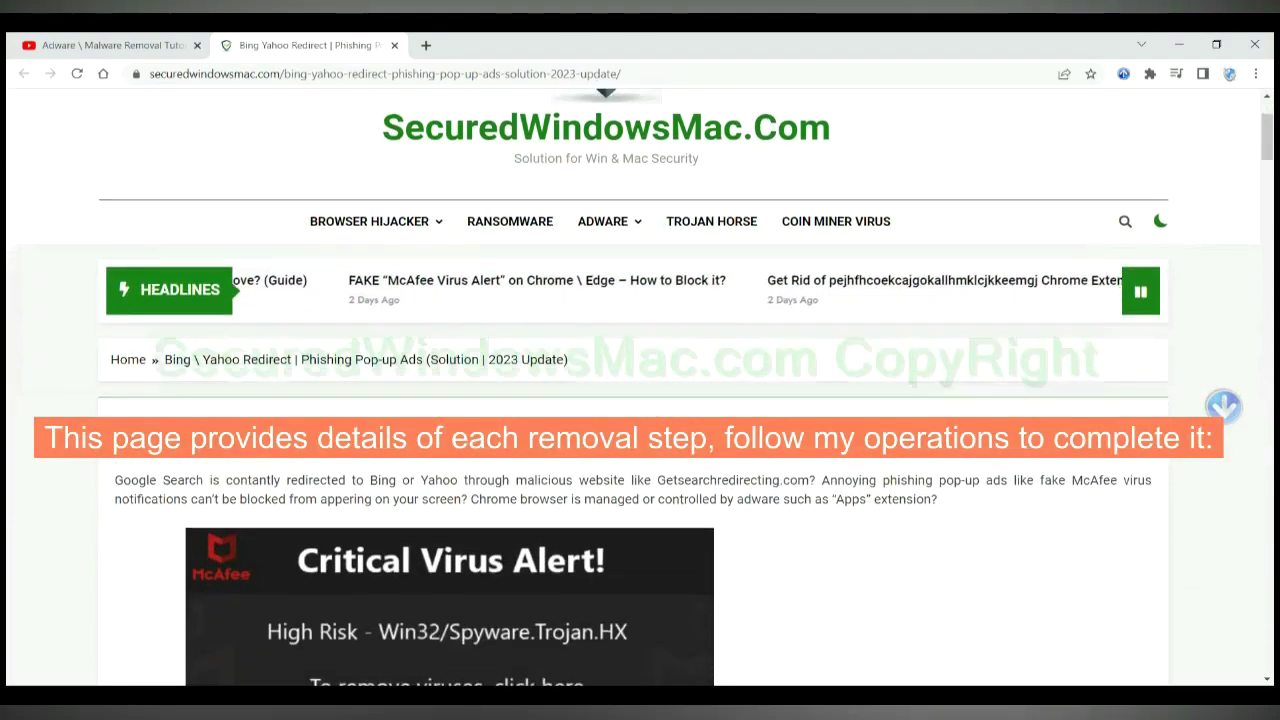
scroll(640, 380, "down", 4)
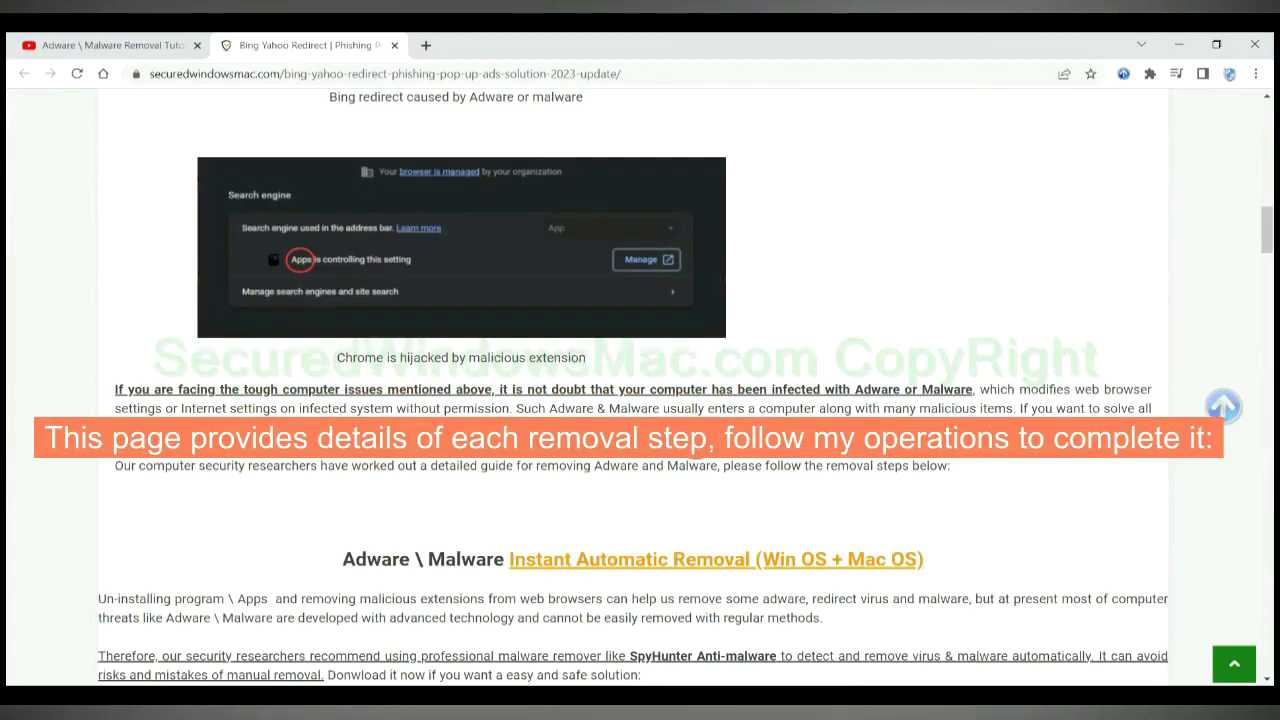
scroll(640, 400, "down", 3)
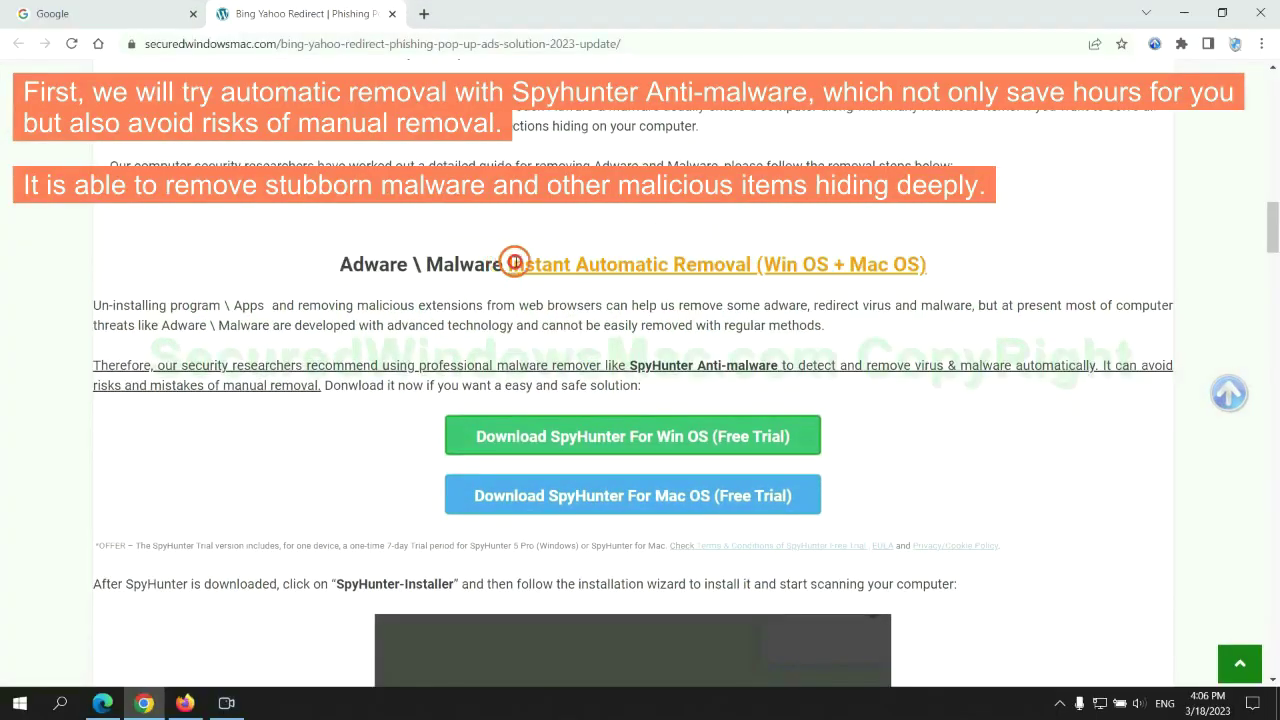
left_click_drag(514, 262, 750, 263)
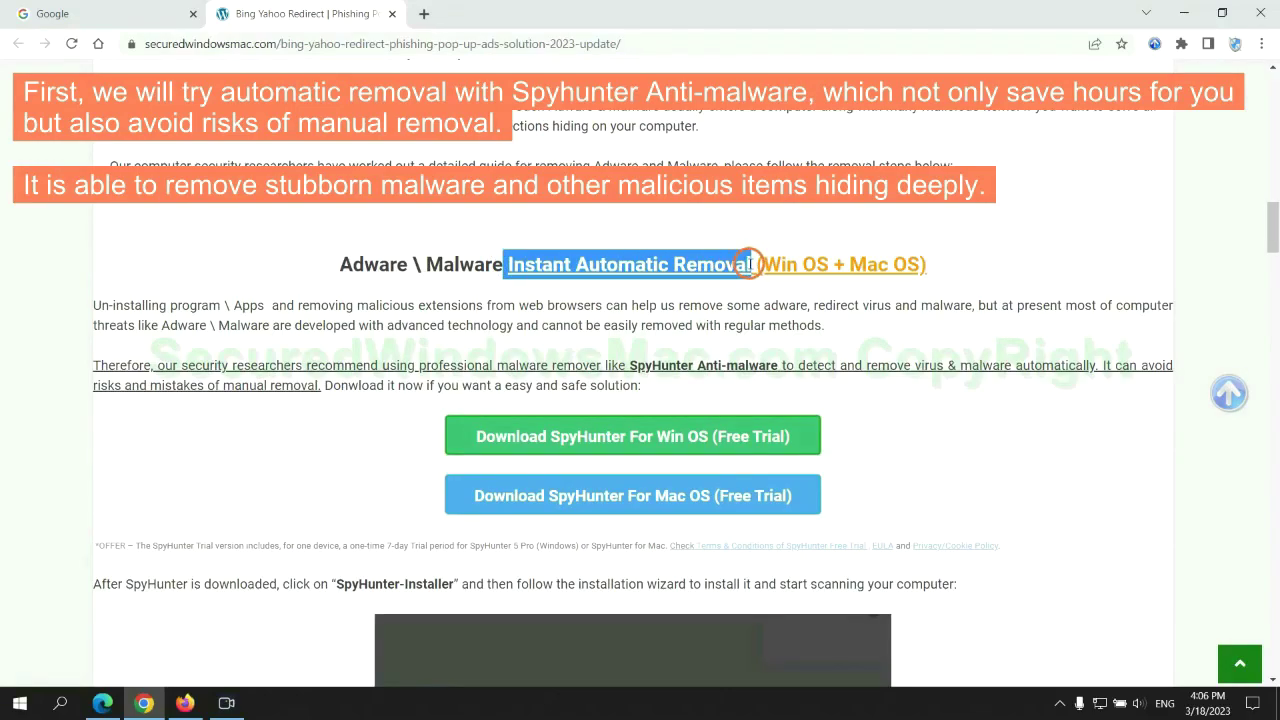
left_click(637, 218)
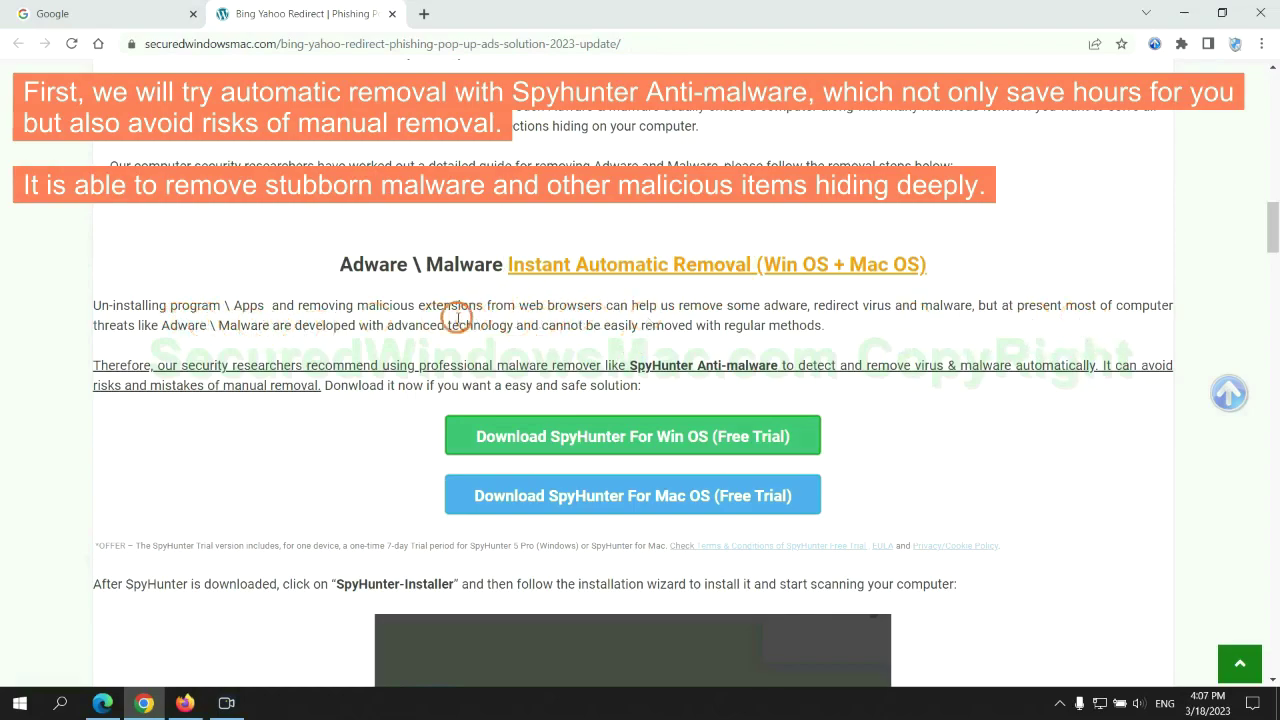
- Download SpyHunter for Windows, keep the flagged installer, and run SpyHunter-Installer.exe
scroll(634, 356, "down", 1)
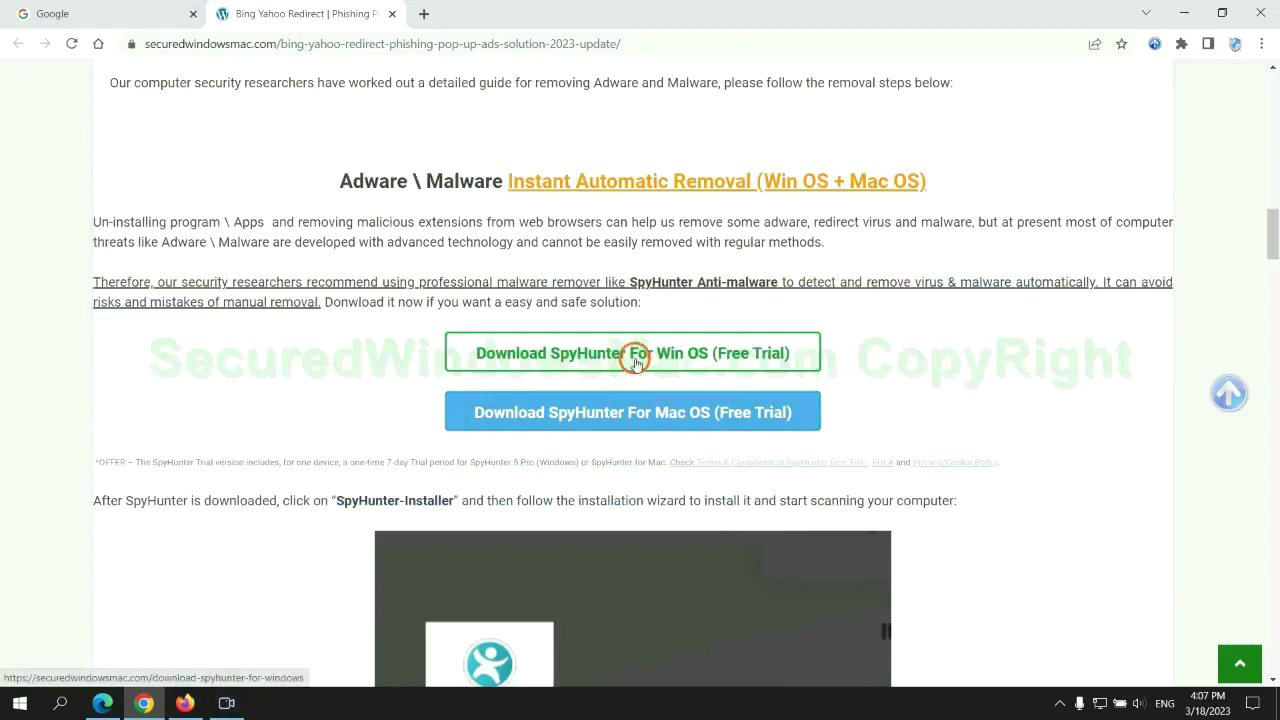
scroll(646, 402, "down", 1)
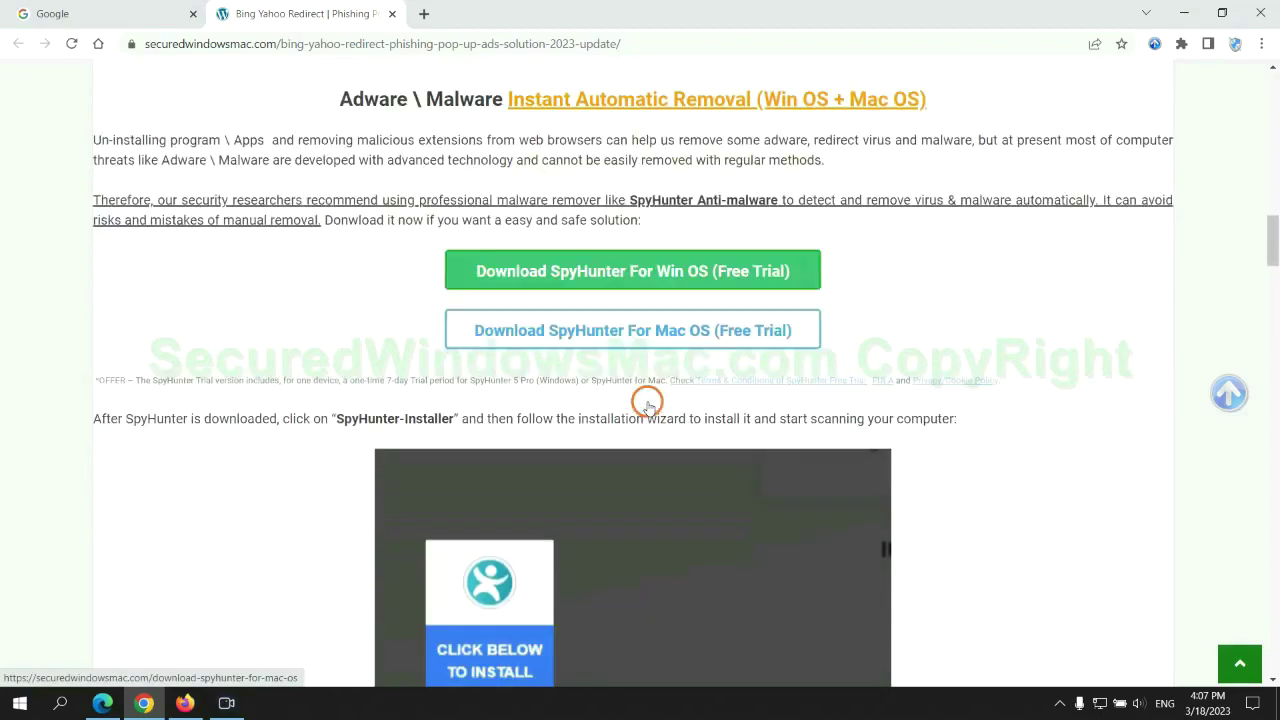
scroll(635, 378, "down", 1)
left_click(647, 193)
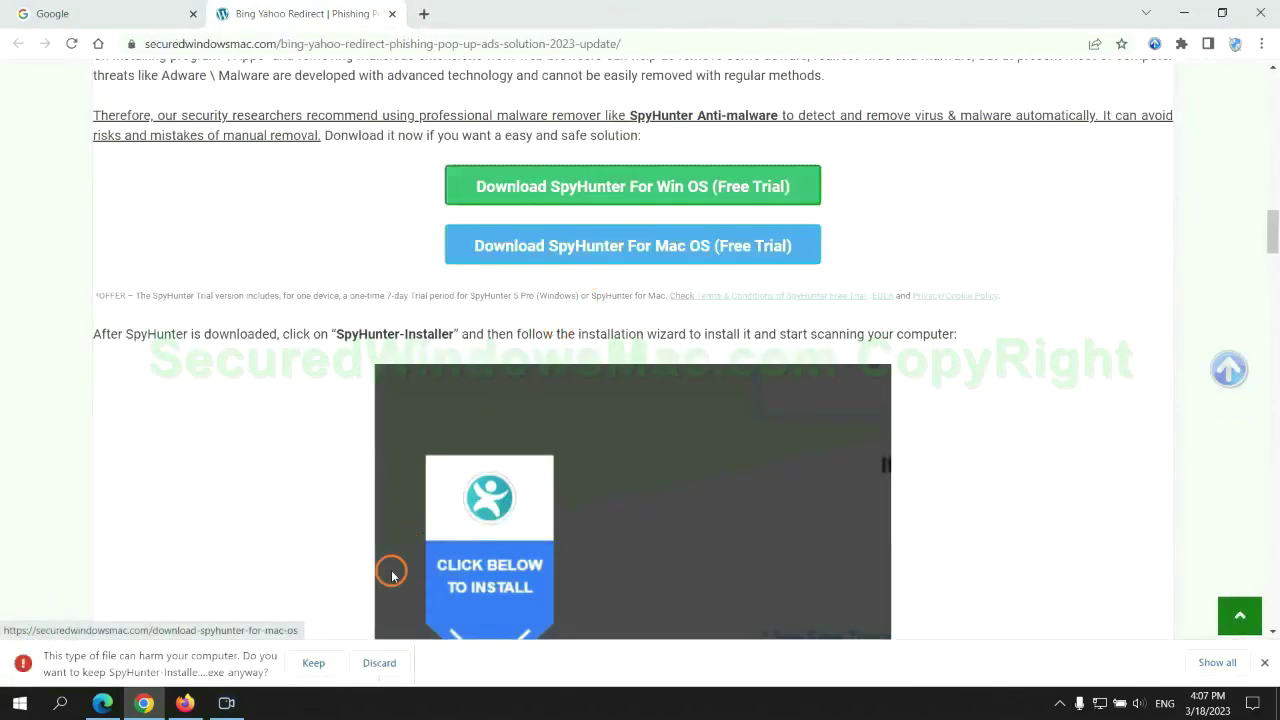
left_click(312, 663)
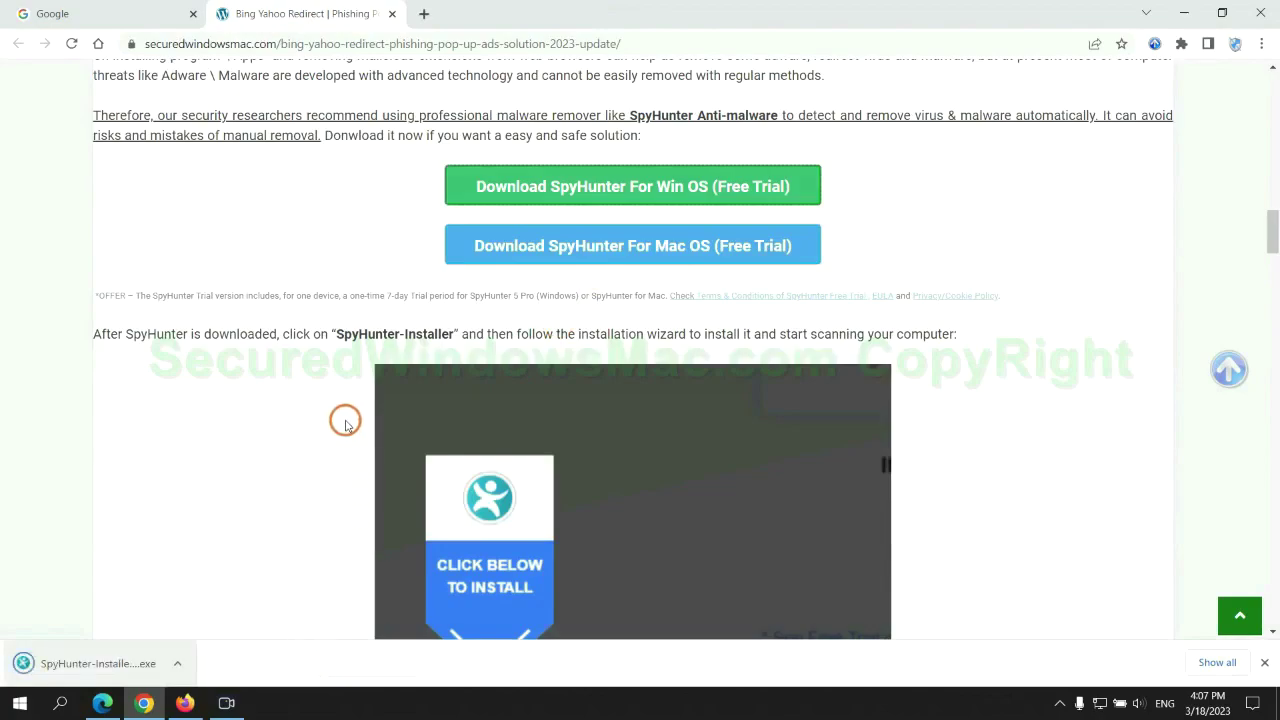
left_click(122, 663)
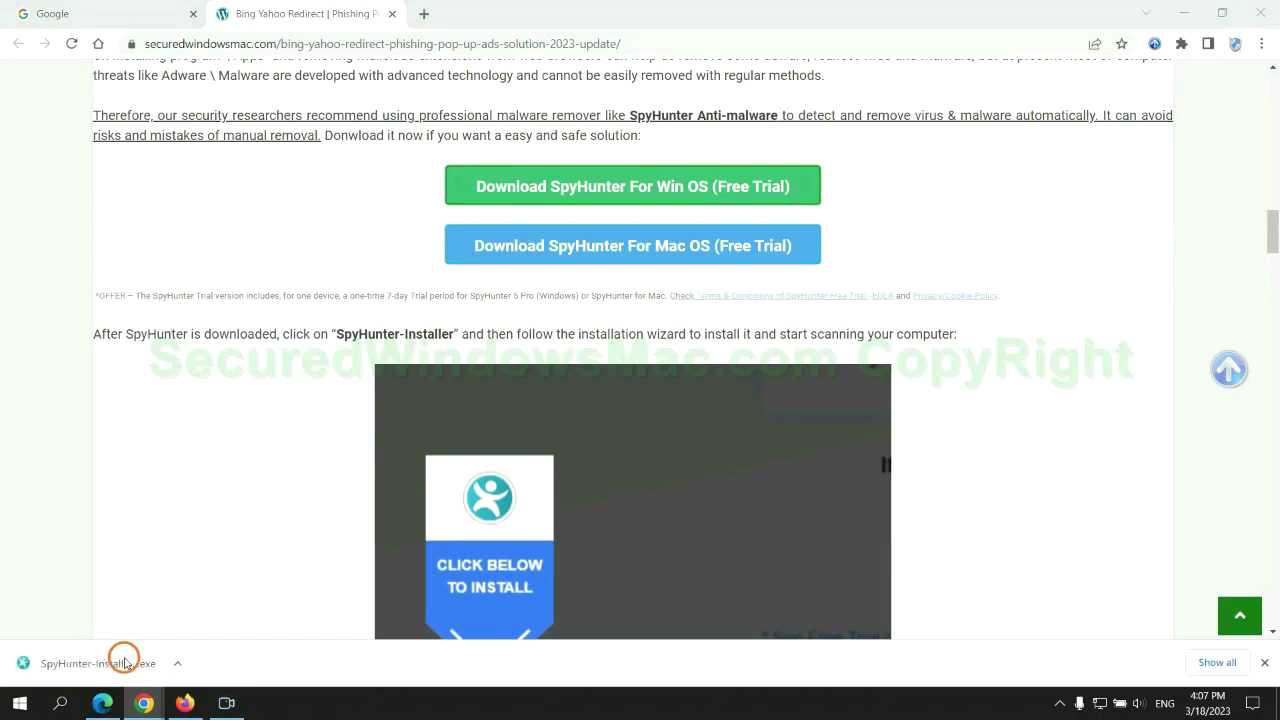
scroll(622, 290, "down", 2)
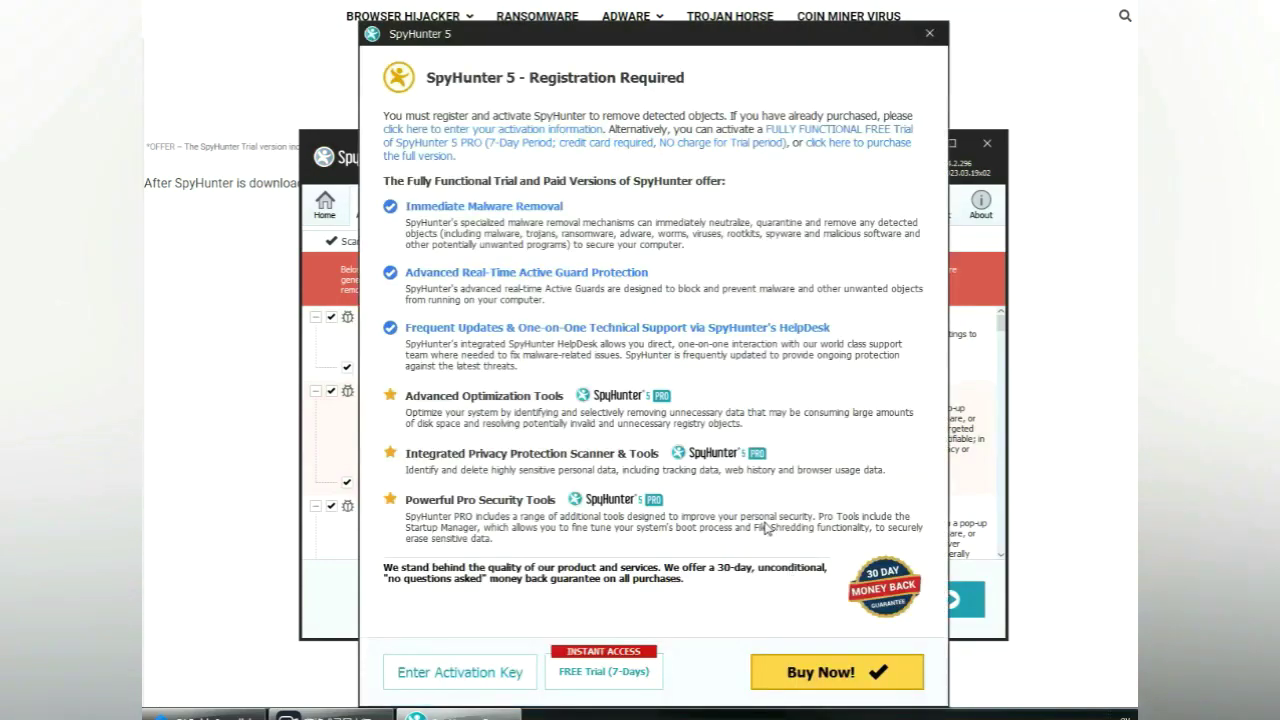
- Choose the FREE Trial (7-Days) option in SpyHunter's Registration Required dialog
left_click(606, 672)
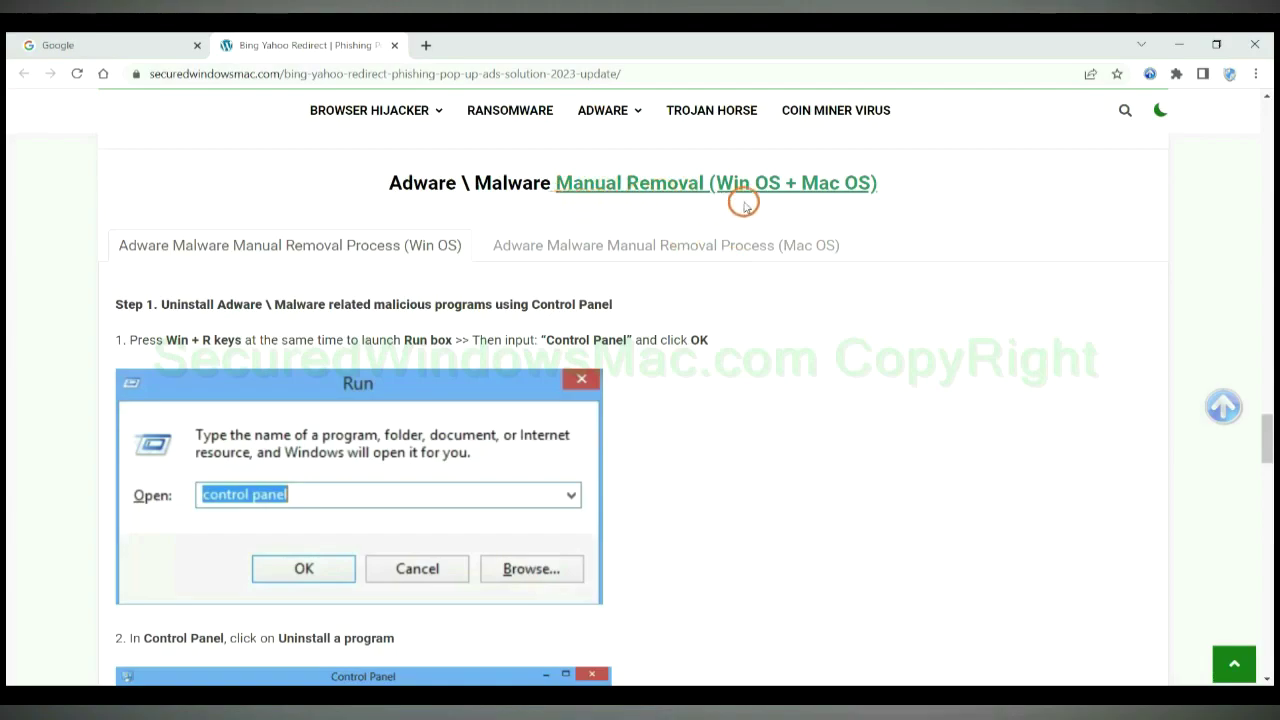
- Highlight the Win OS and Mac OS parts of the Manual Removal heading and view the Mac OS steps
left_click_drag(720, 186, 765, 185)
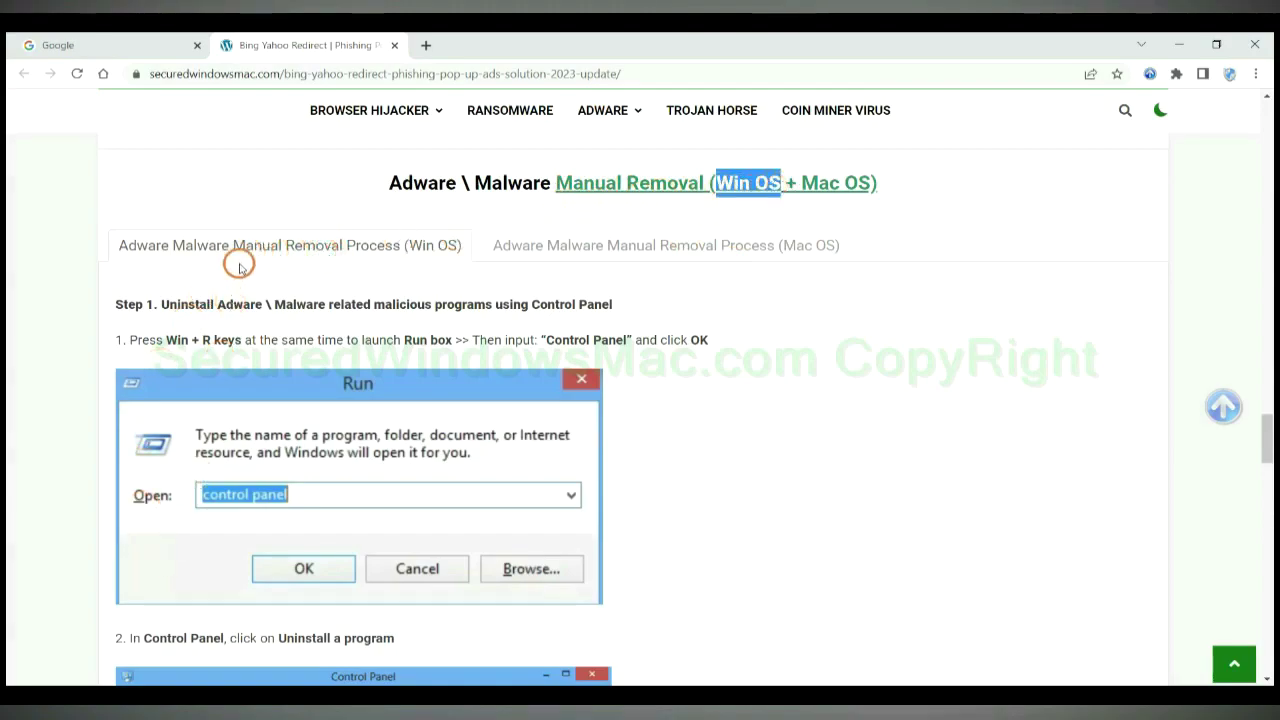
left_click_drag(800, 180, 870, 183)
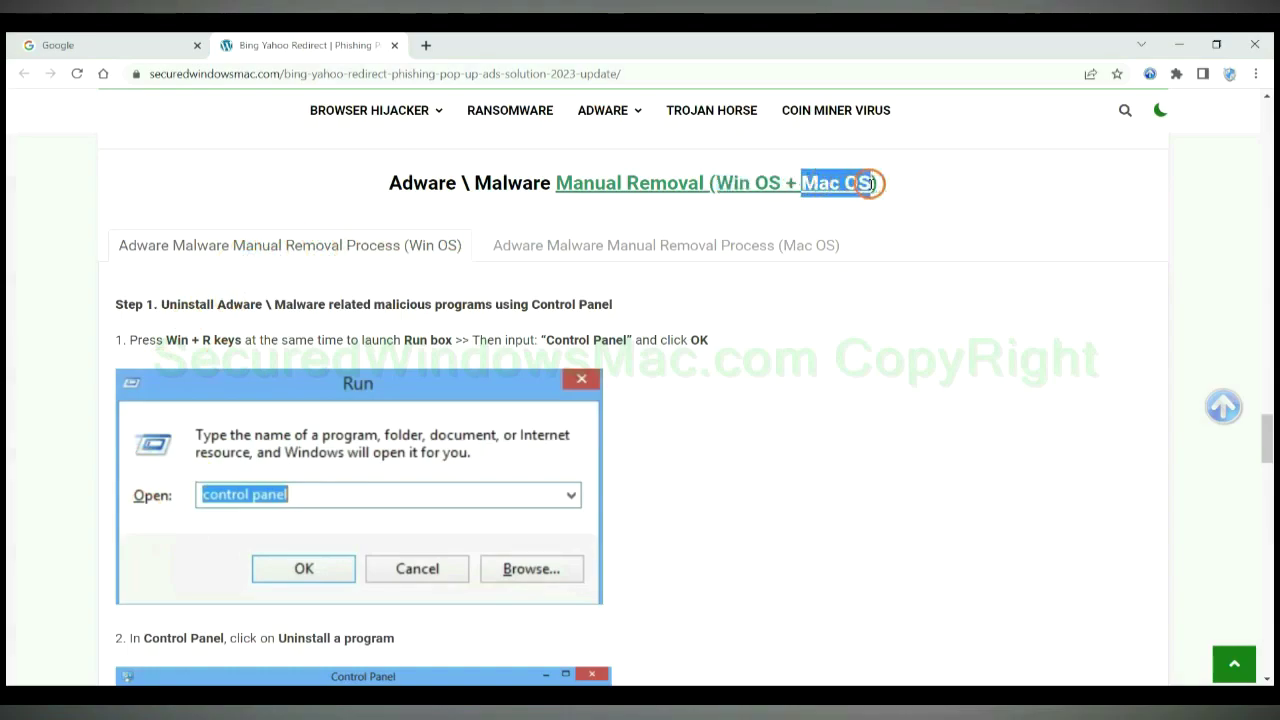
left_click(656, 245)
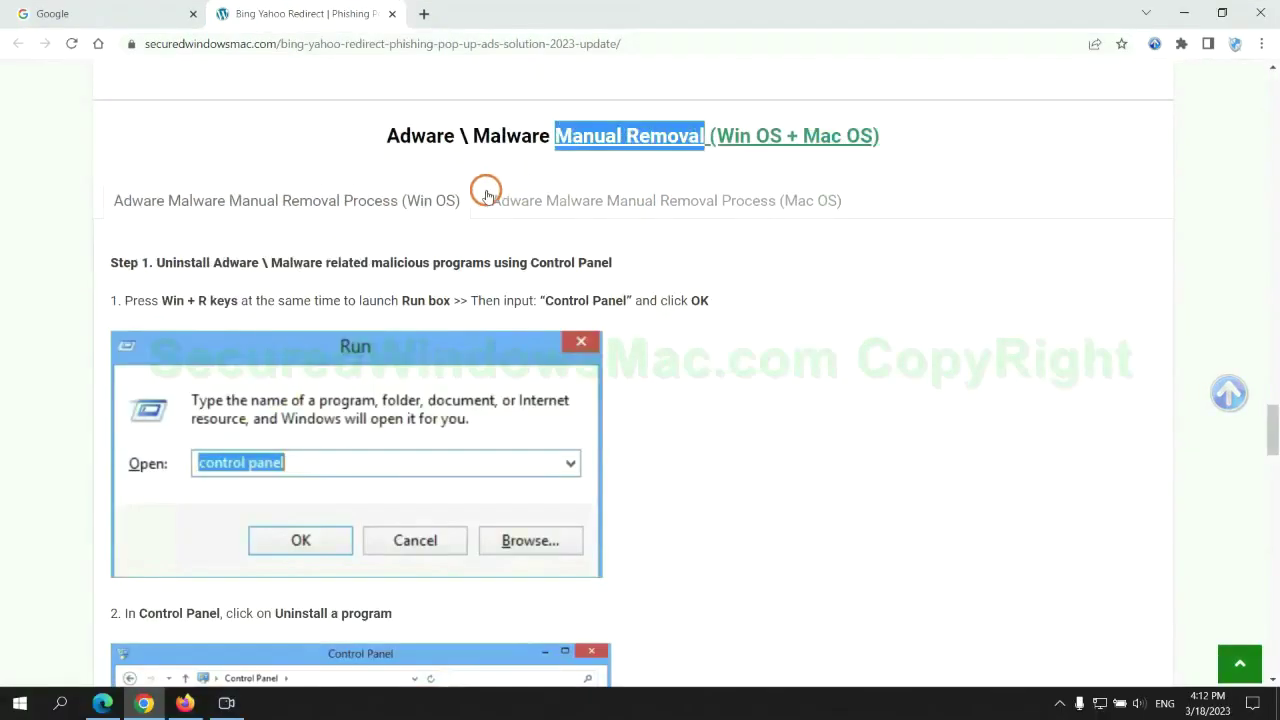
- Scroll to Step 1 and highlight its Run and Control Panel uninstall instruction
scroll(477, 349, "down", 1)
scroll(477, 352, "up", 2)
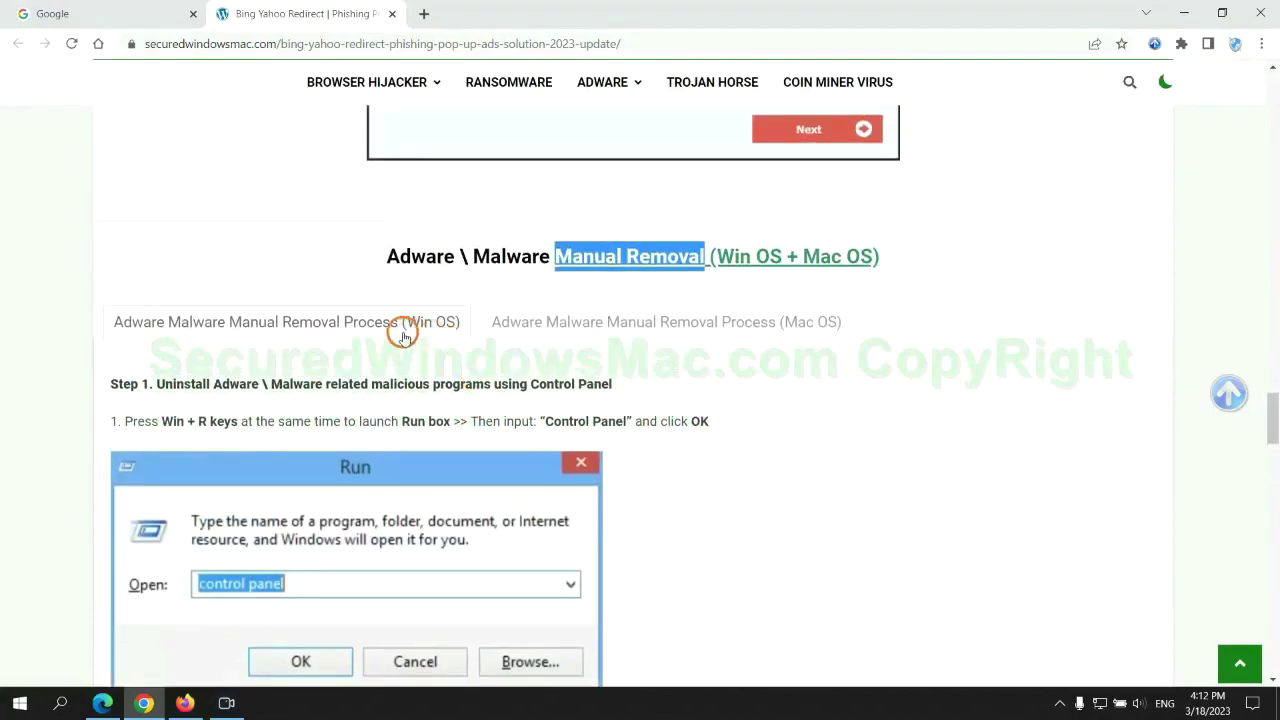
scroll(400, 330, "down", 2)
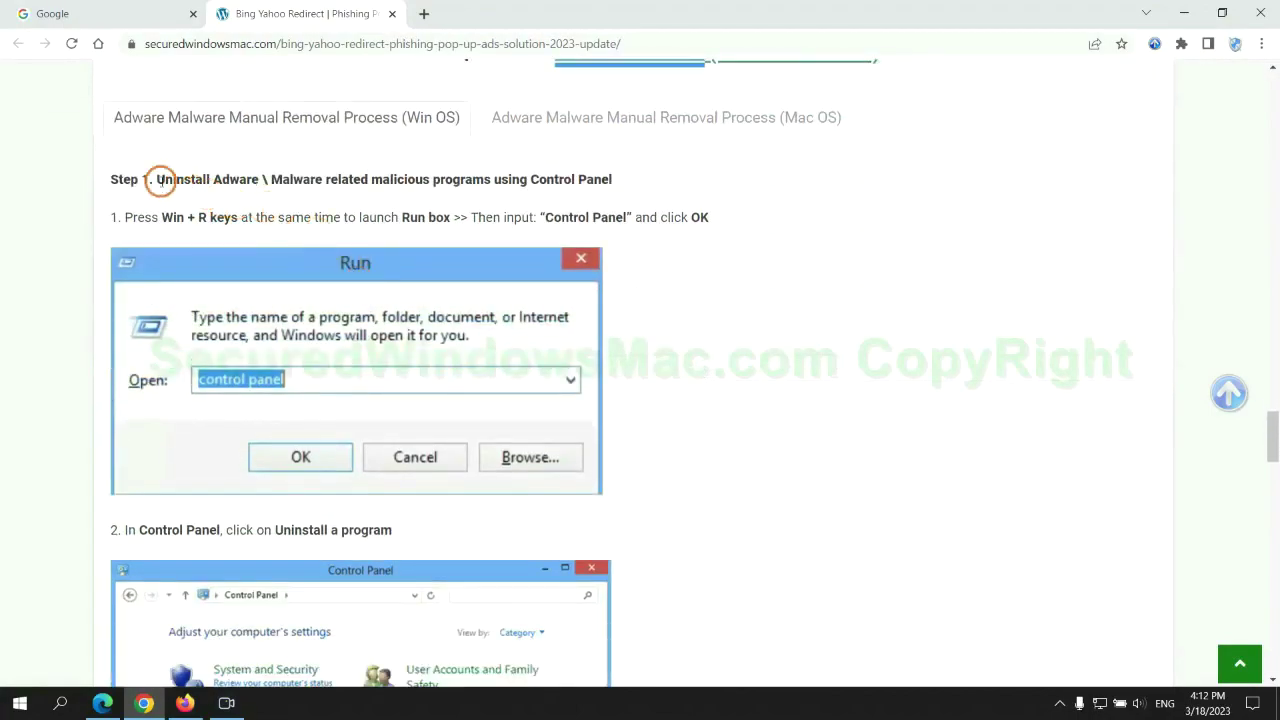
left_click_drag(160, 181, 491, 184)
left_click(728, 228)
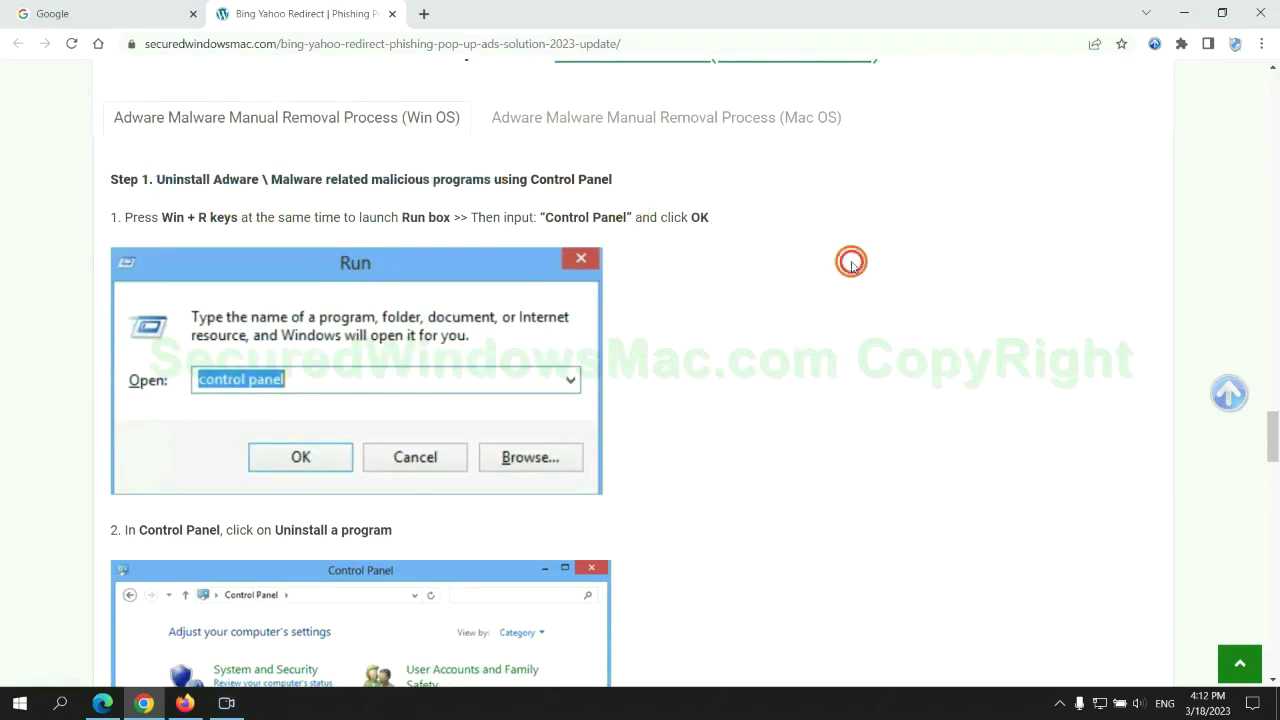
scroll(851, 261, "down", 2)
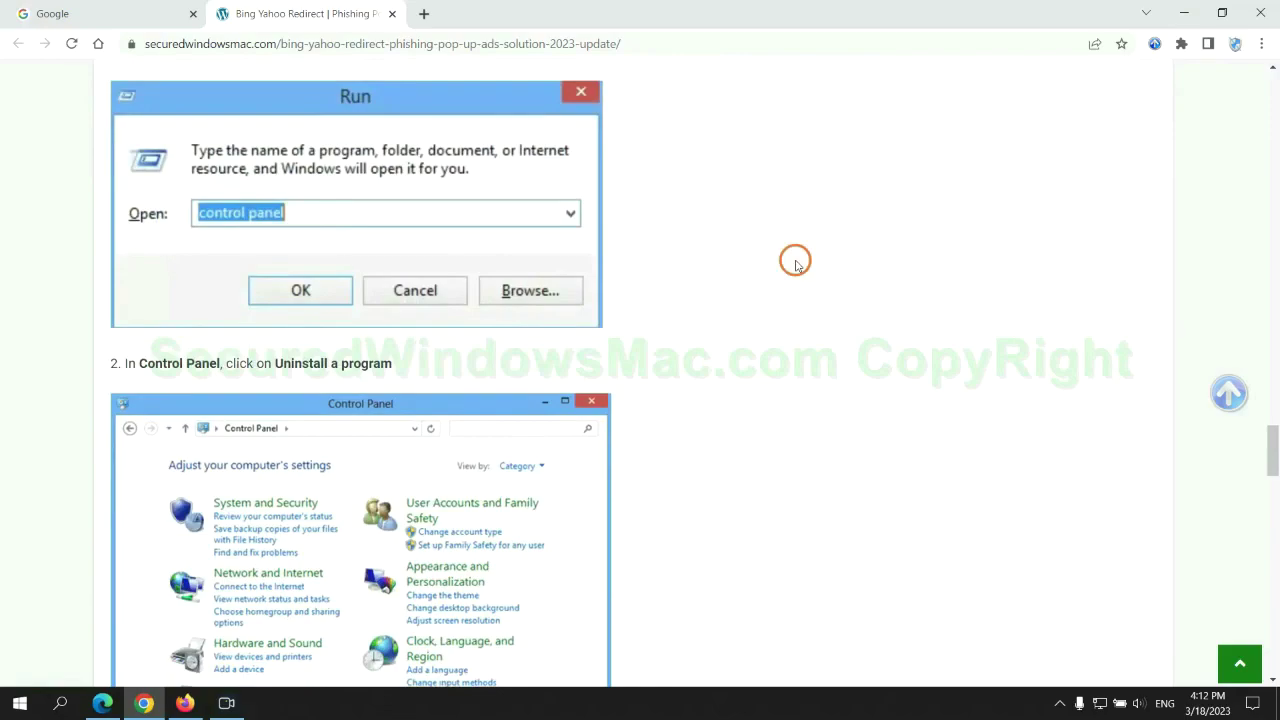
- Run 'control panel', check Lantern's uninstall option in Programs and Features, then close it
key("super+r")
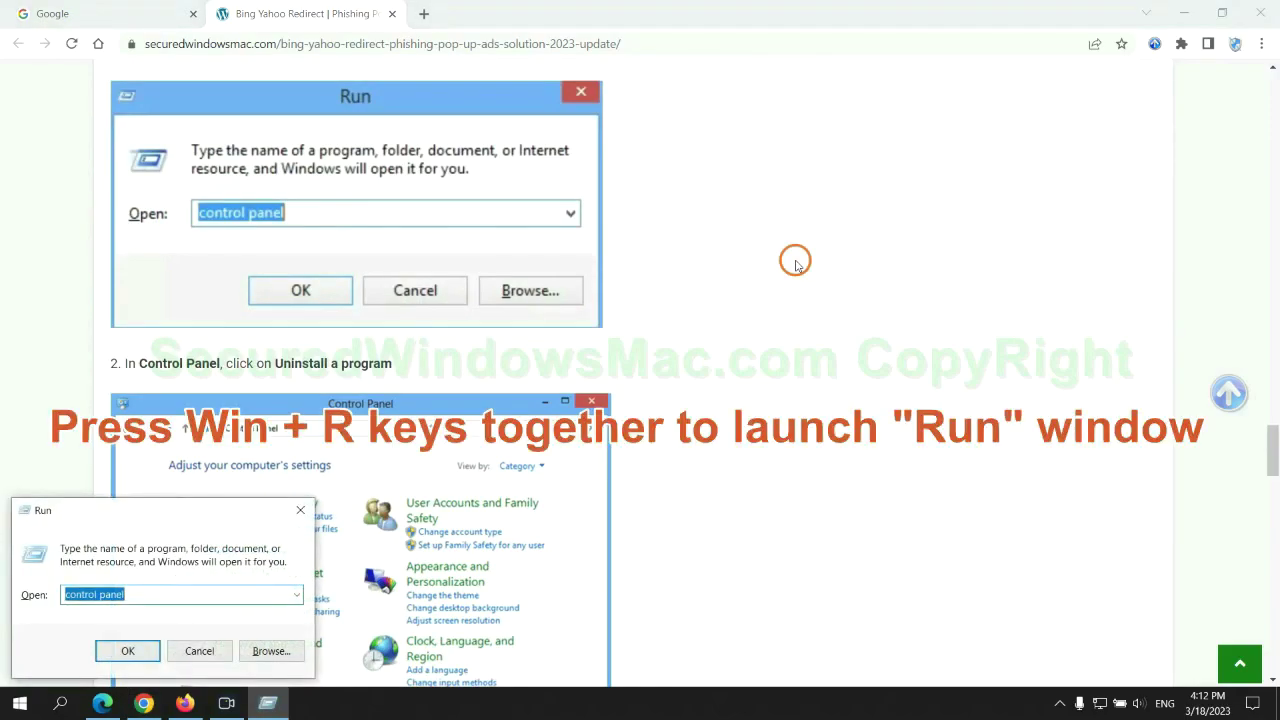
type("control")
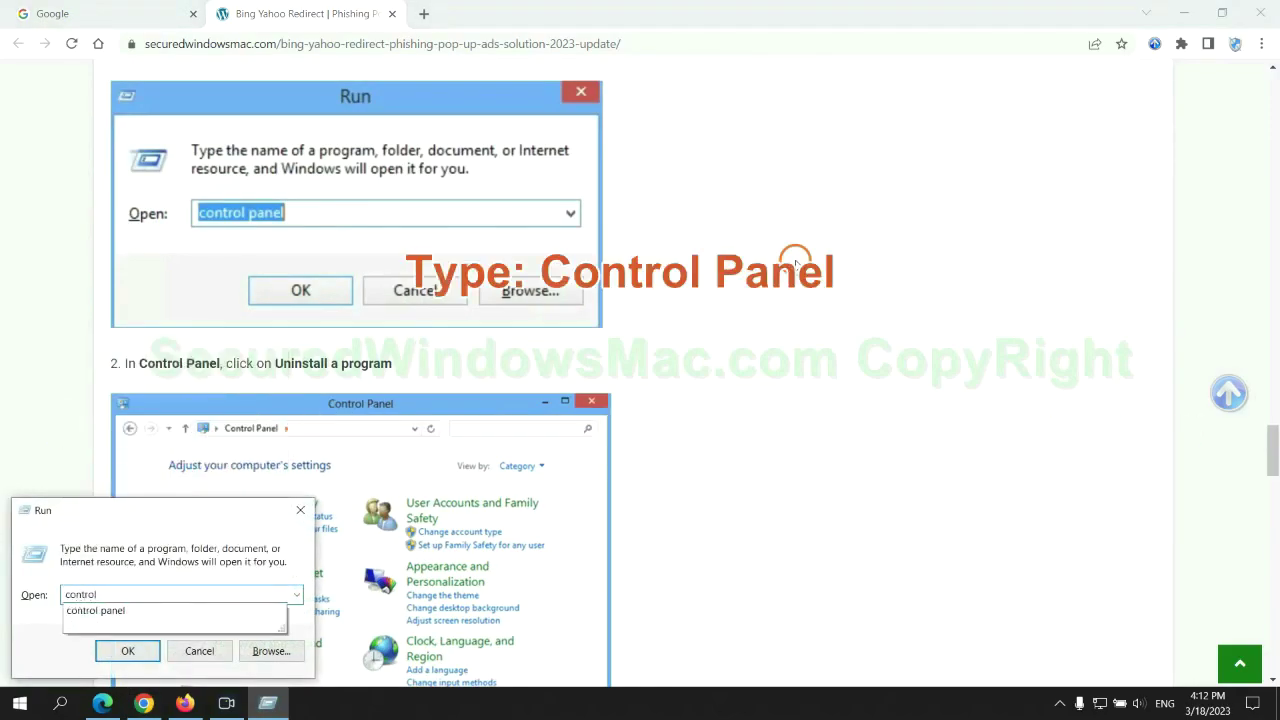
type(" panel")
key("Return")
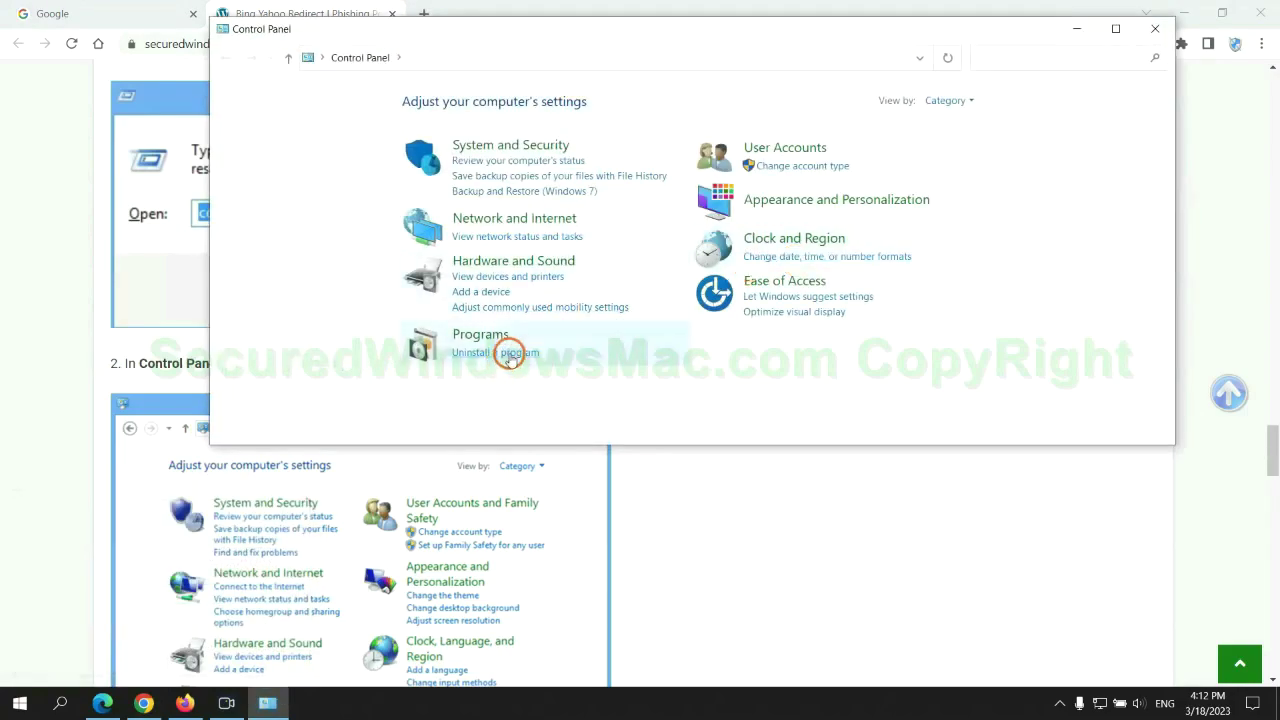
left_click(509, 356)
left_click(412, 235)
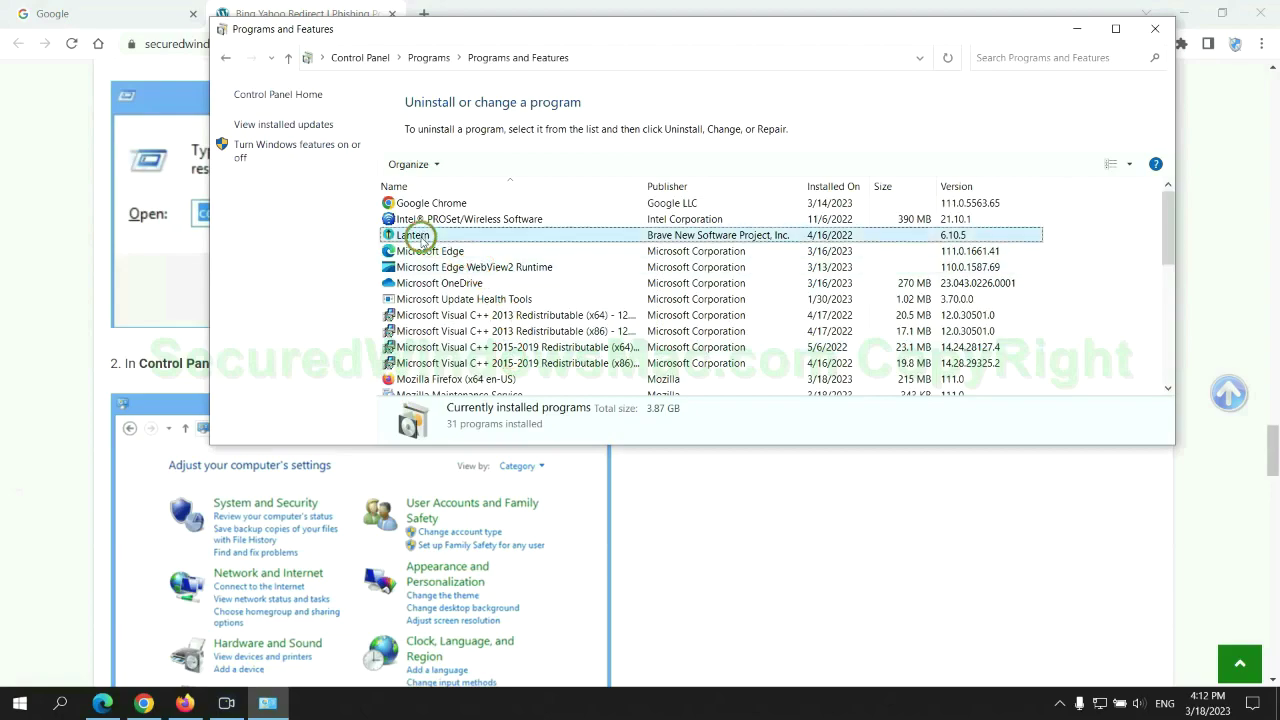
right_click(420, 238)
left_click(1154, 28)
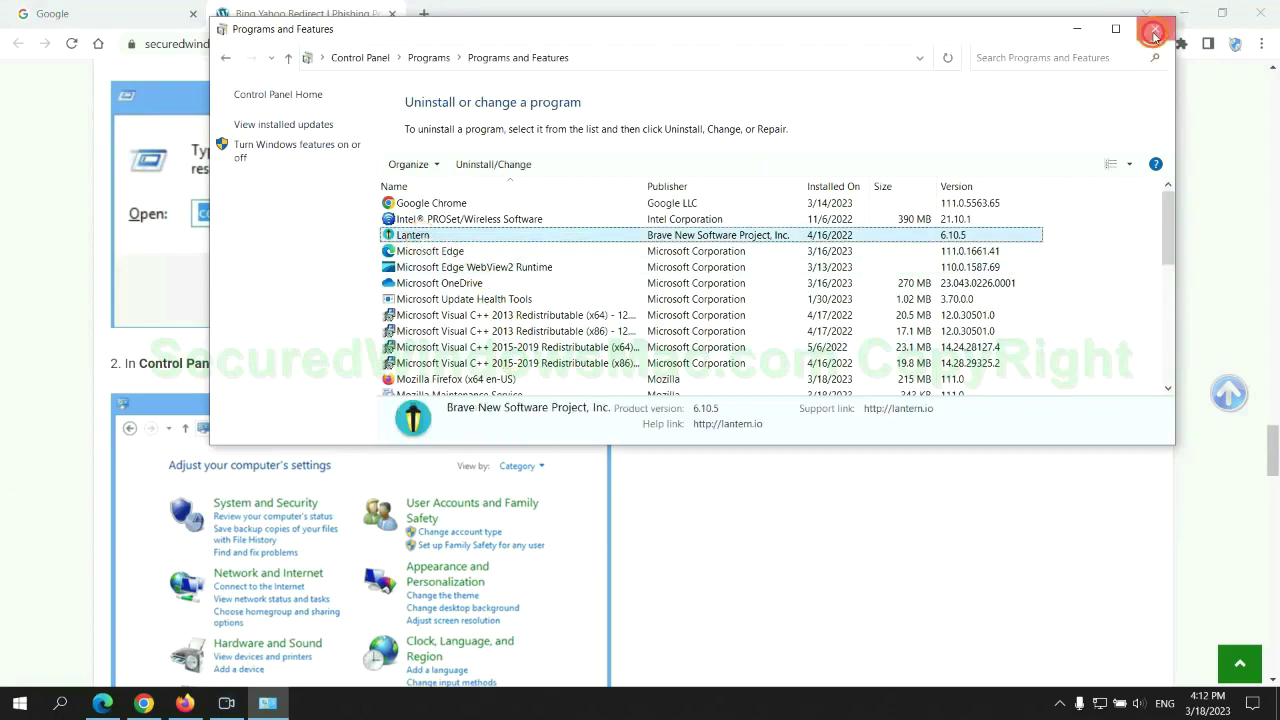
left_click(1154, 28)
- Scroll the guide to Step 2 and highlight the words 'malicious extension'
scroll(374, 417, "down", 6)
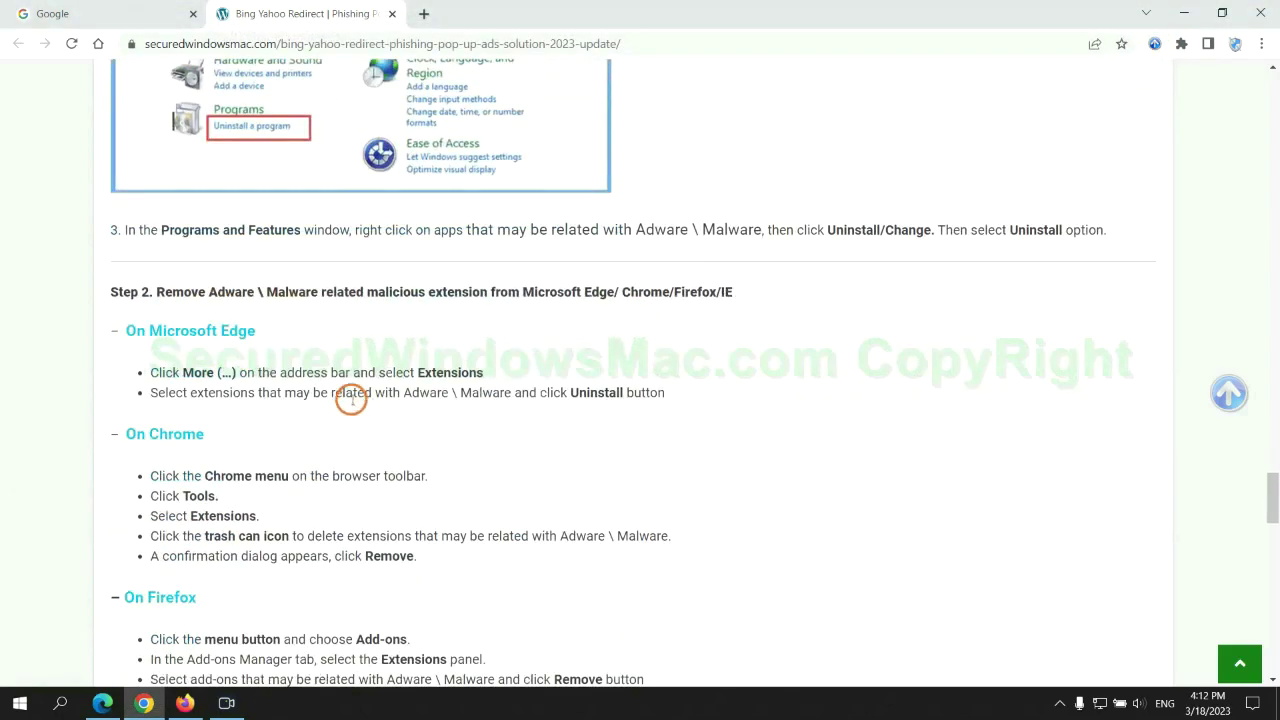
left_click_drag(362, 292, 491, 293)
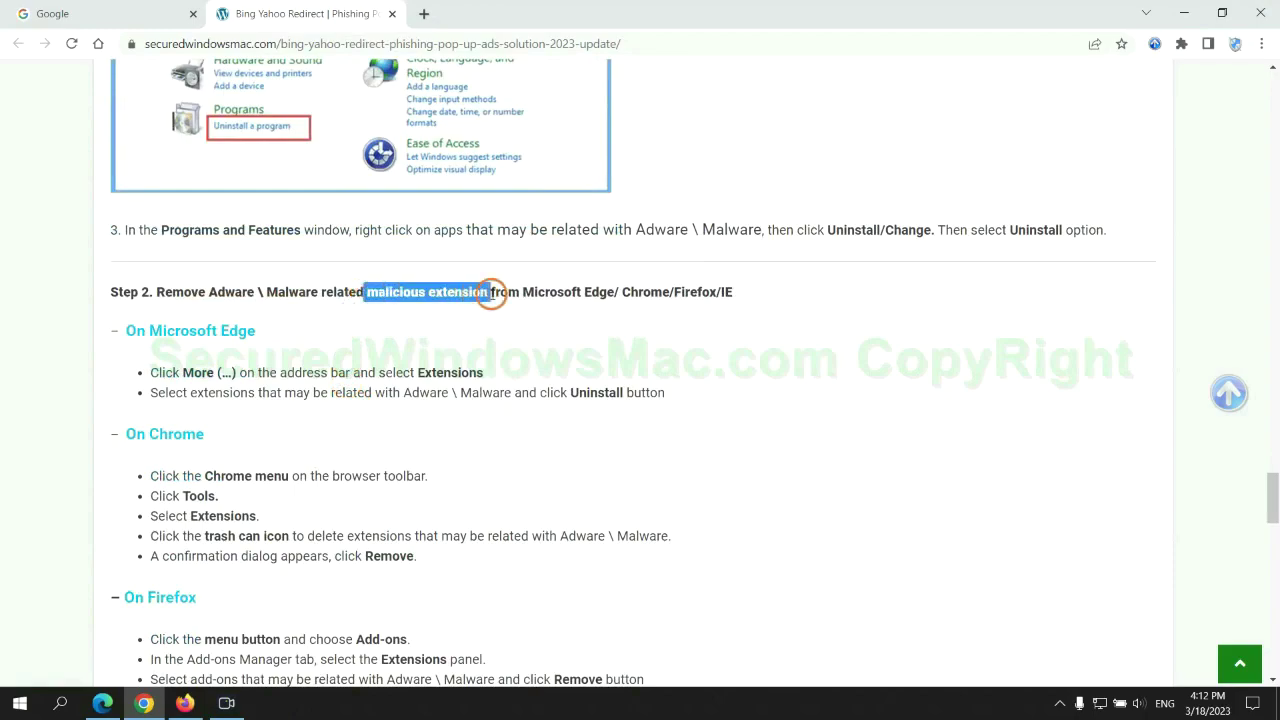
left_click(440, 336)
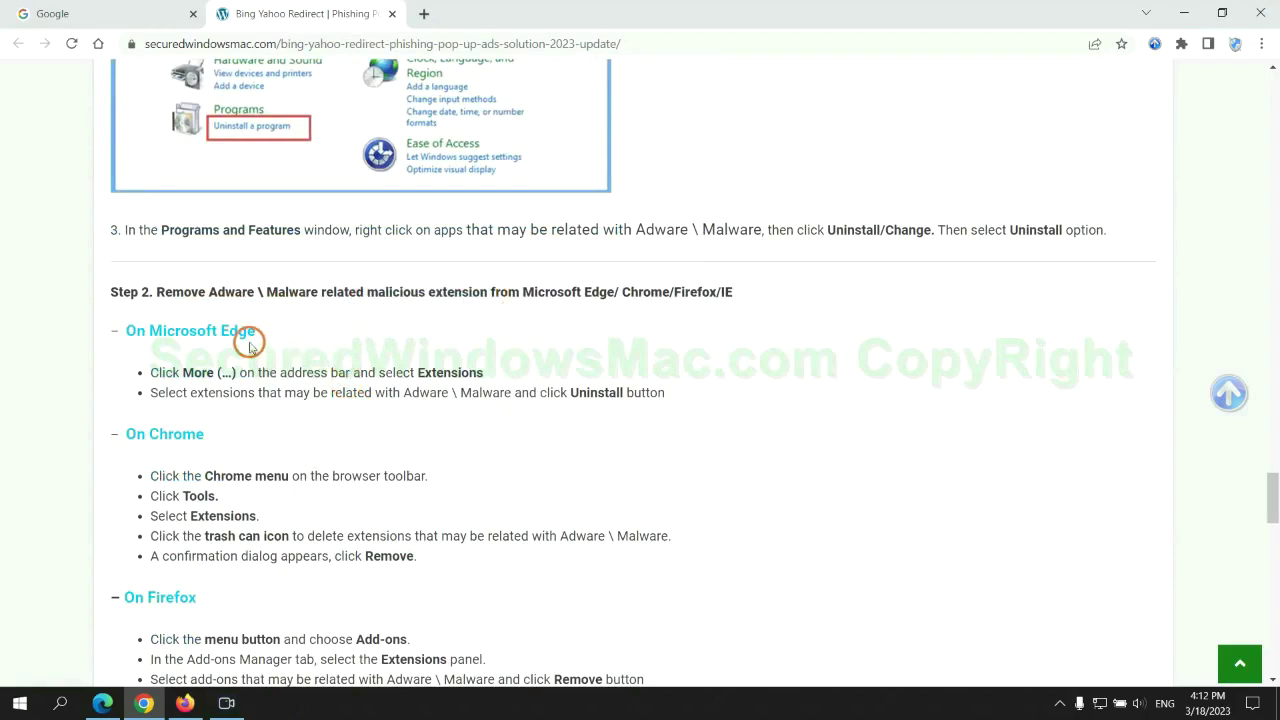
- In Edge, remove the McAfee WebAdvisor extension and close the extensions page
left_click(108, 698)
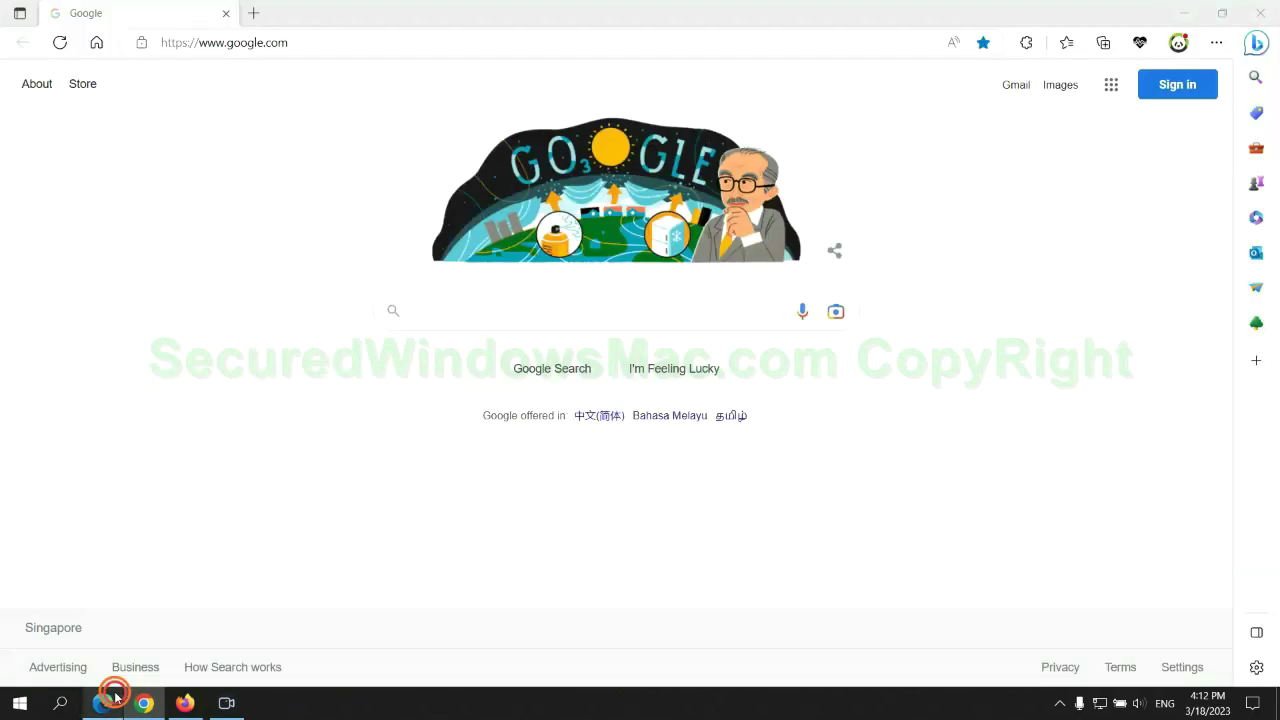
left_click(1061, 44)
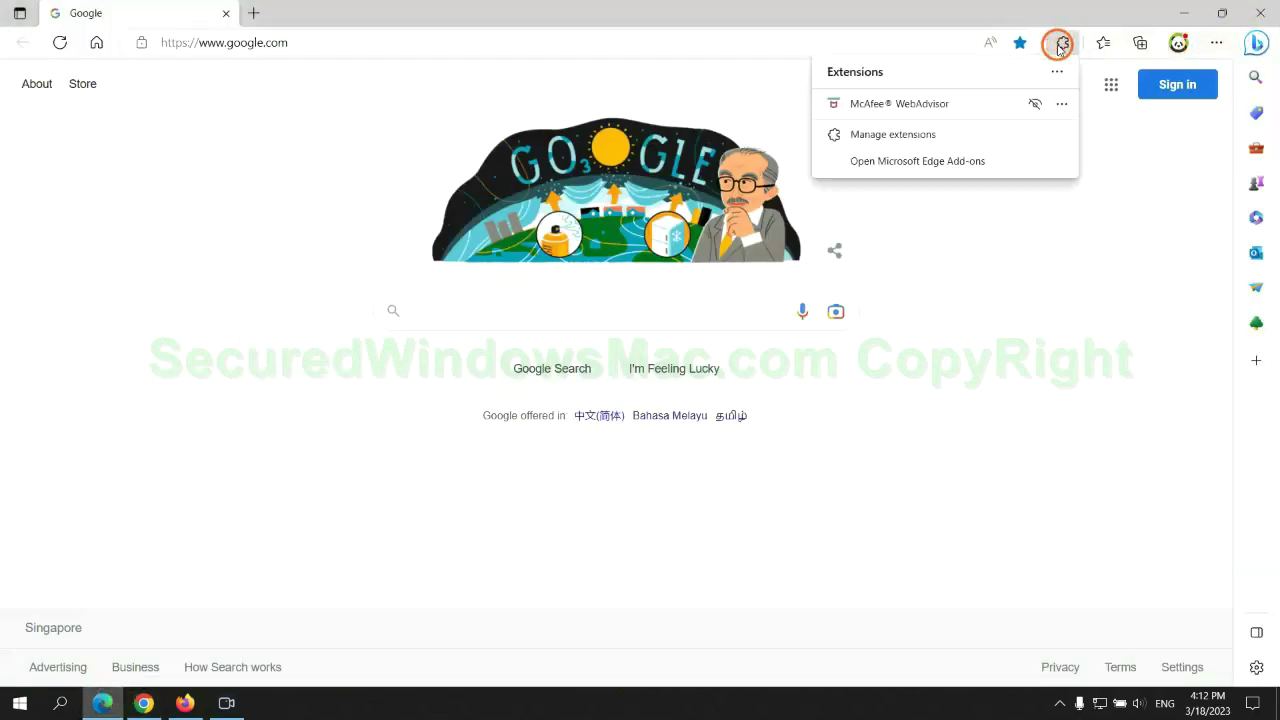
left_click(888, 132)
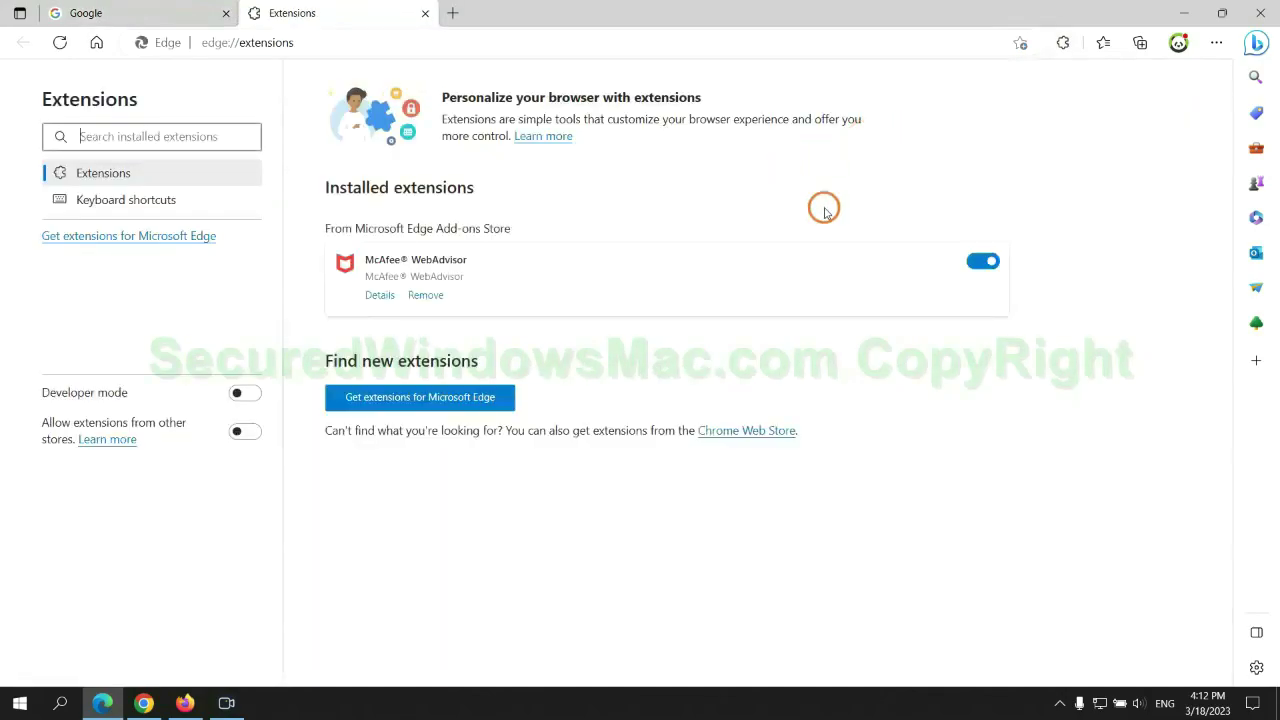
left_click(425, 297)
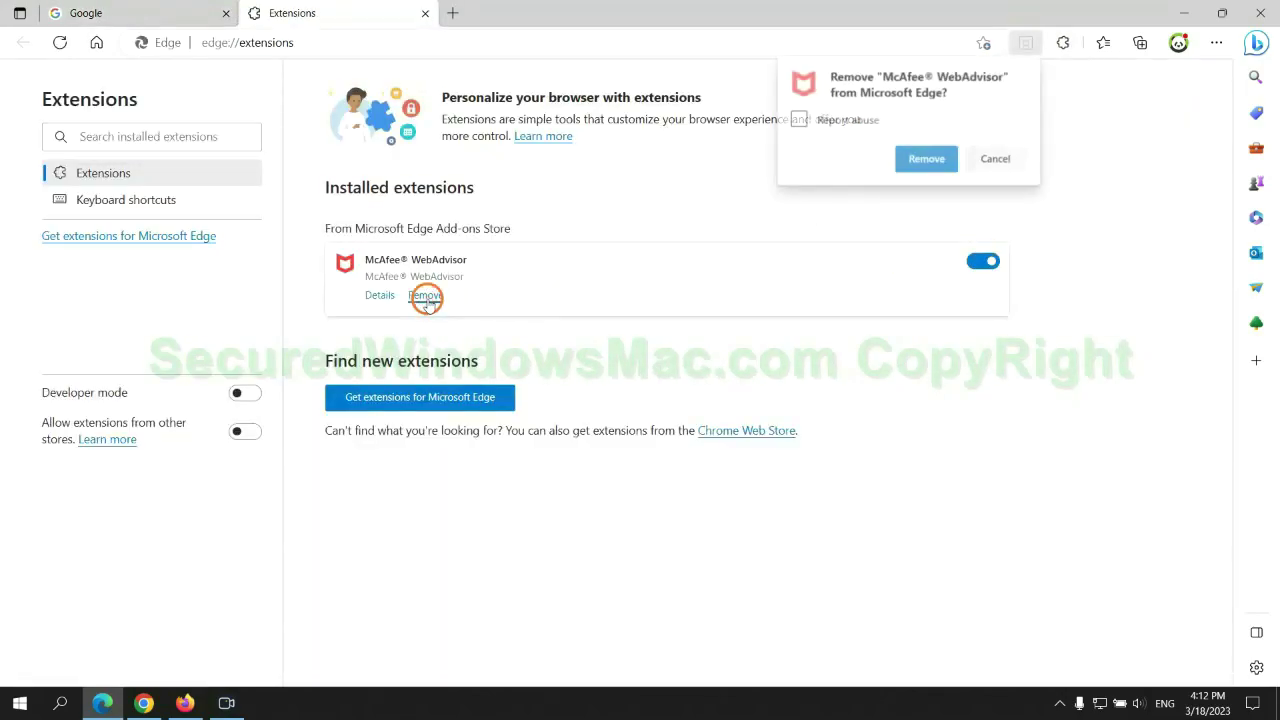
left_click(919, 157)
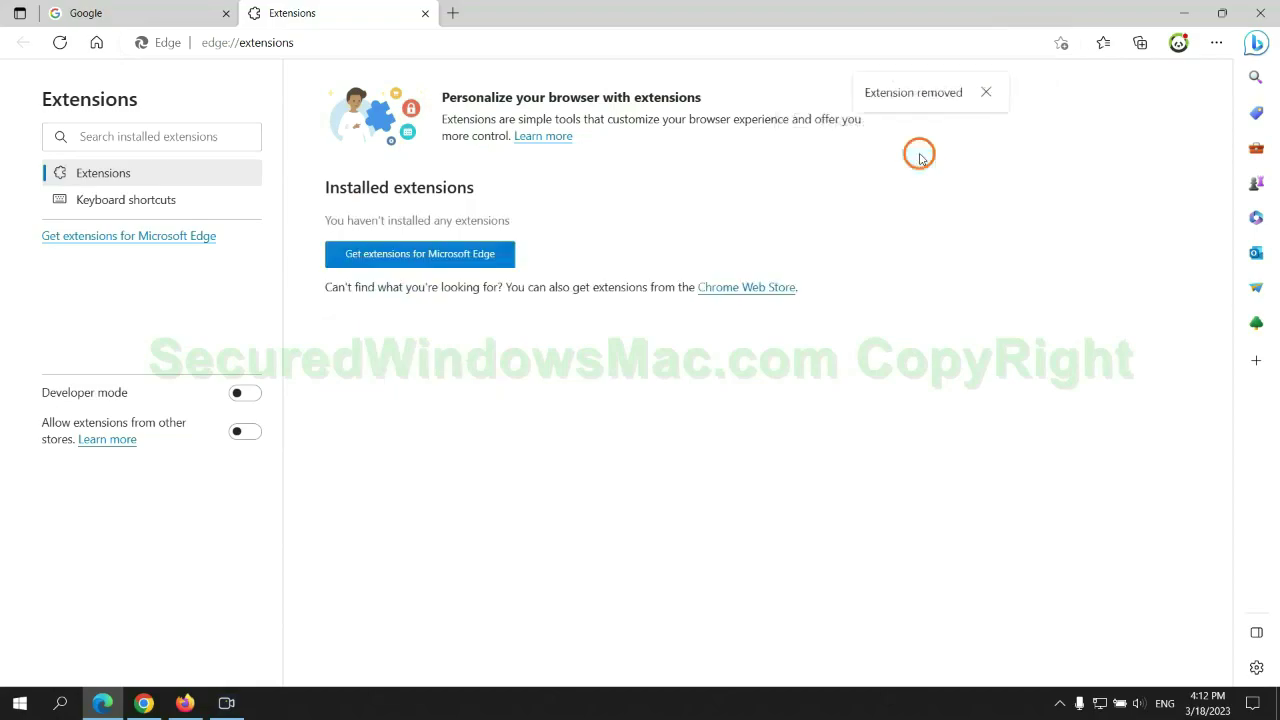
left_click(425, 13)
left_click(150, 703)
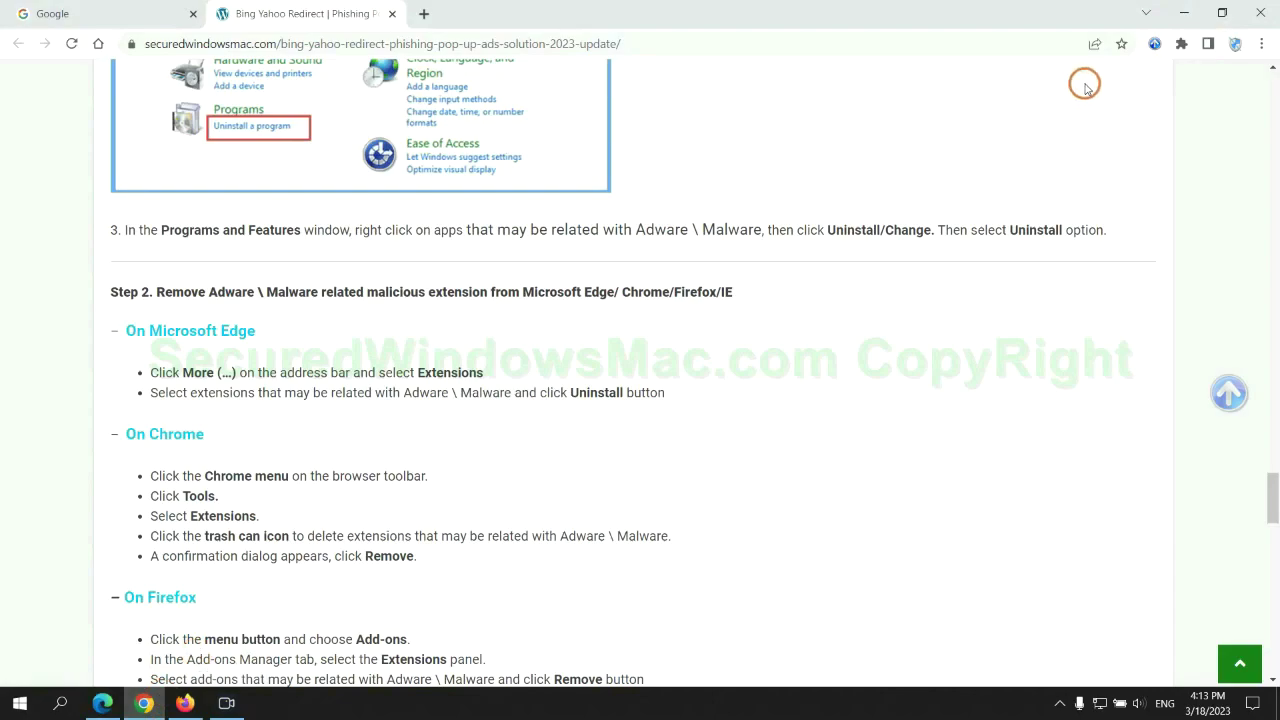
- Remove the Ecosia extension from Chrome and close Ecosia's farewell page
left_click(1181, 43)
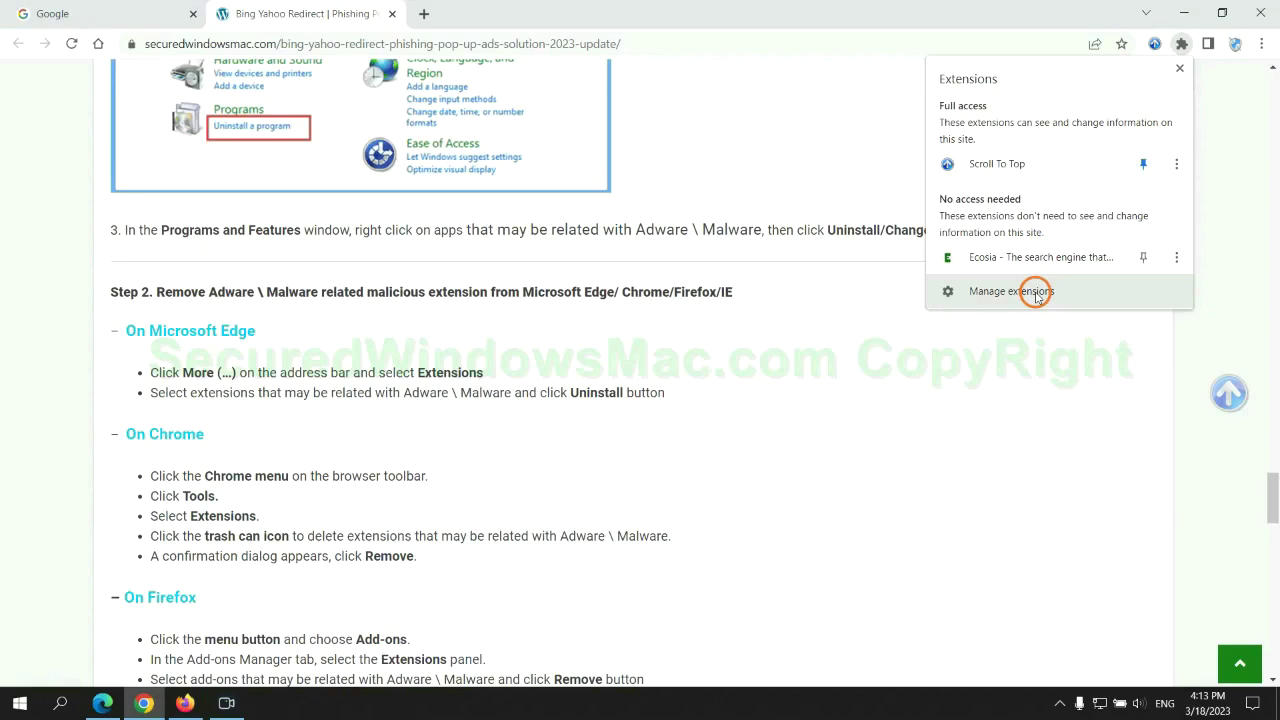
left_click(1038, 293)
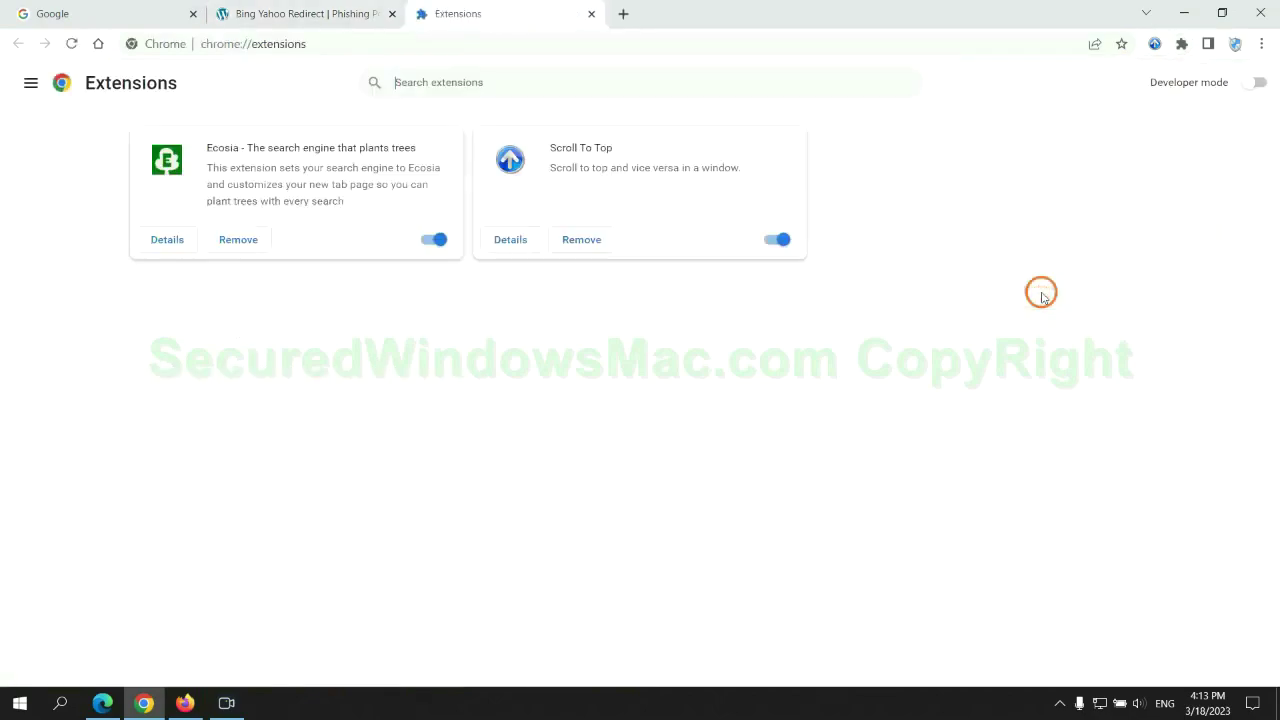
left_click(238, 239)
left_click(1058, 178)
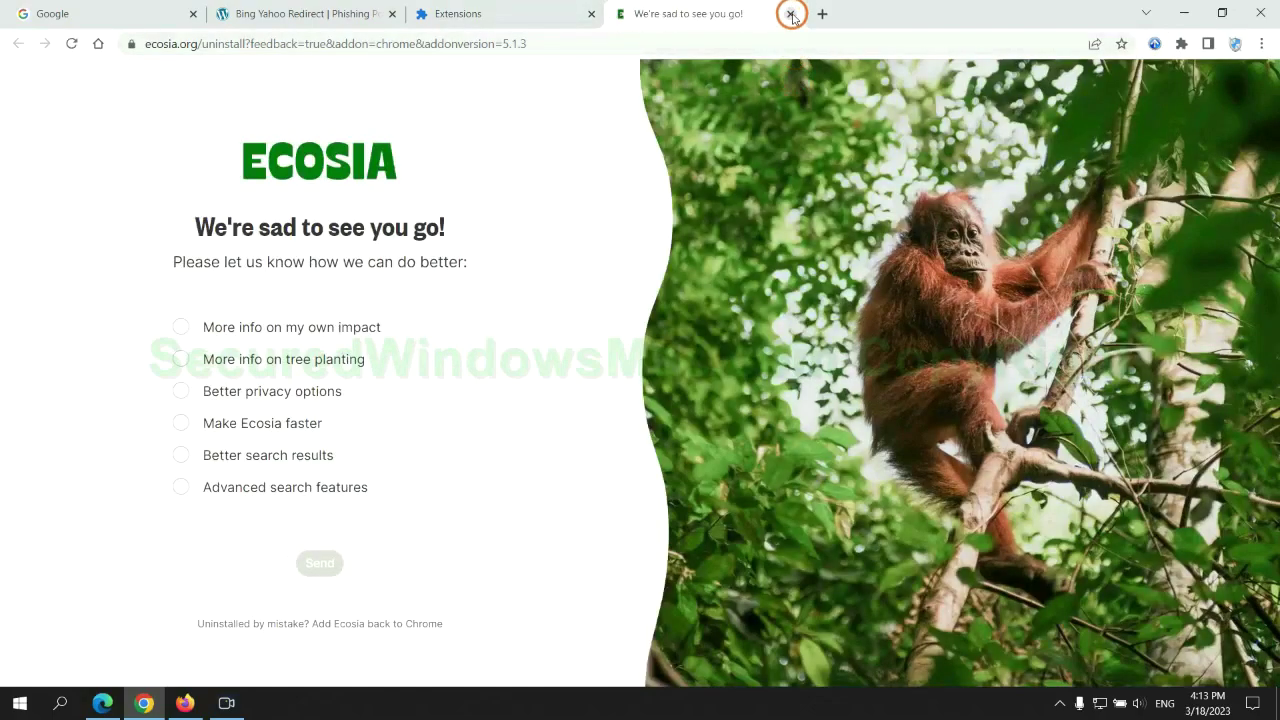
left_click(790, 13)
left_click(185, 703)
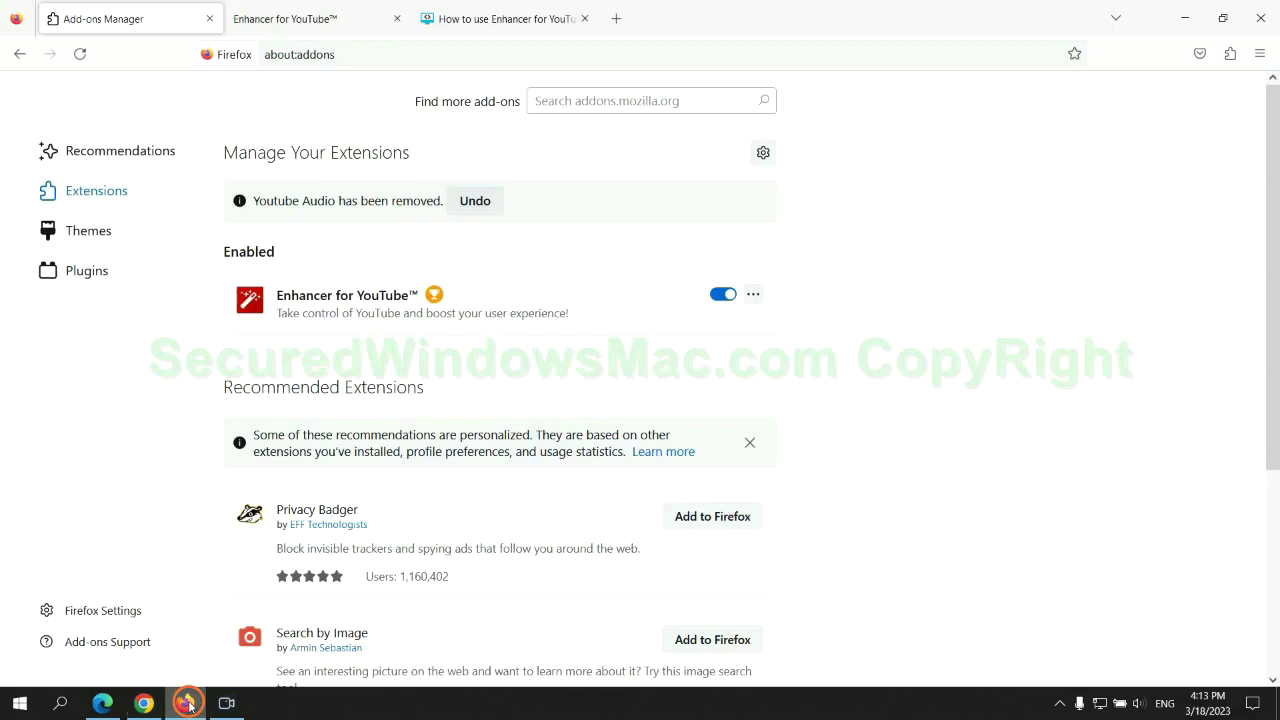
- Remove Enhancer for YouTube™ from Firefox's Add-ons Manager
left_click(1229, 55)
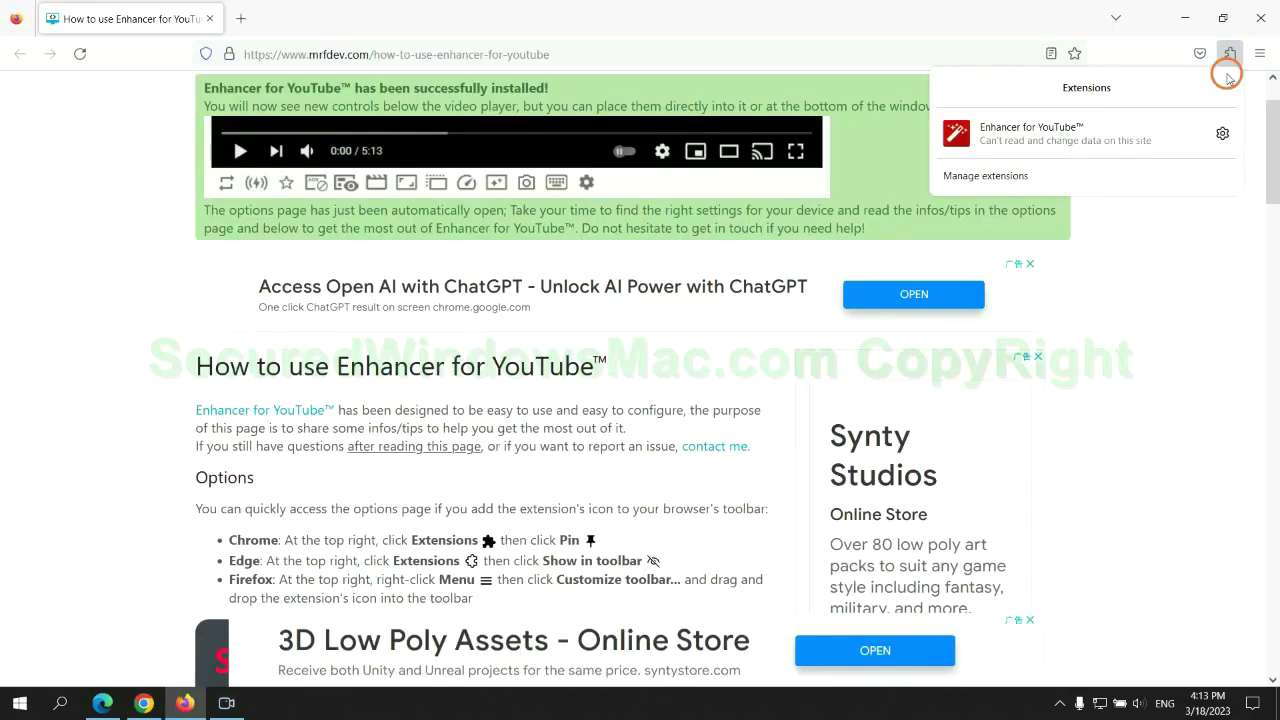
left_click(1100, 172)
left_click(753, 245)
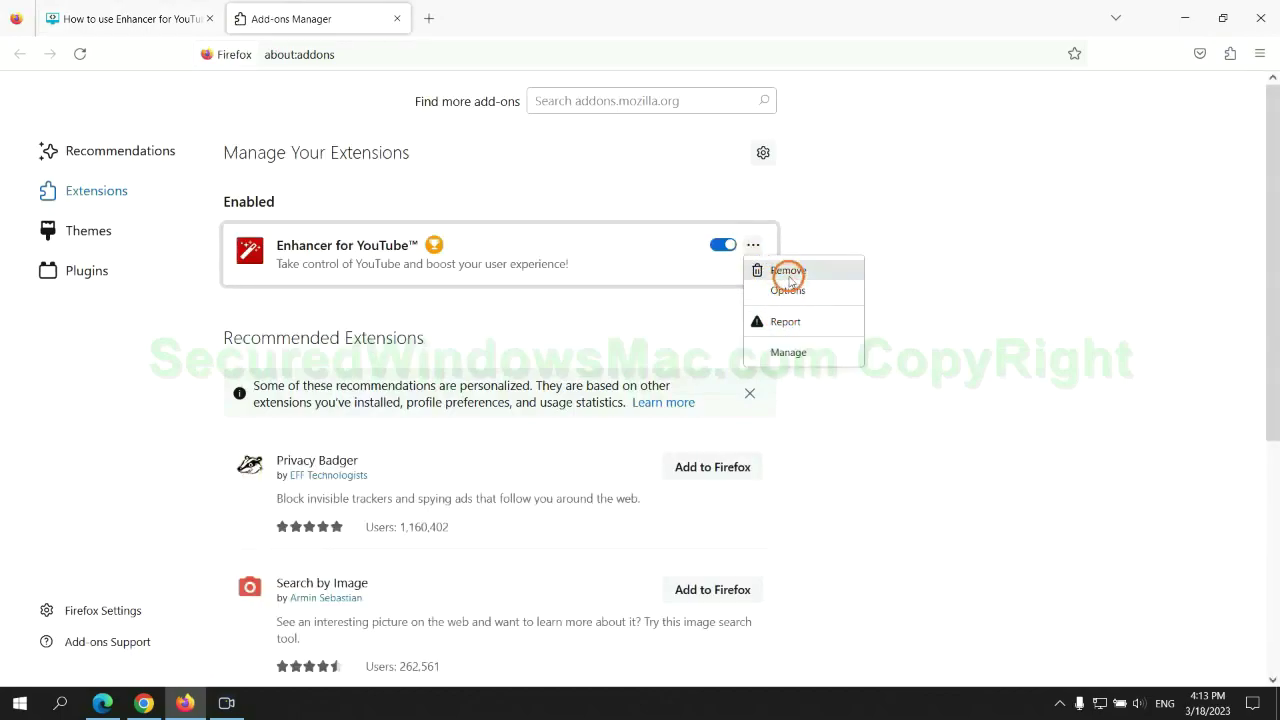
left_click(788, 271)
left_click(709, 150)
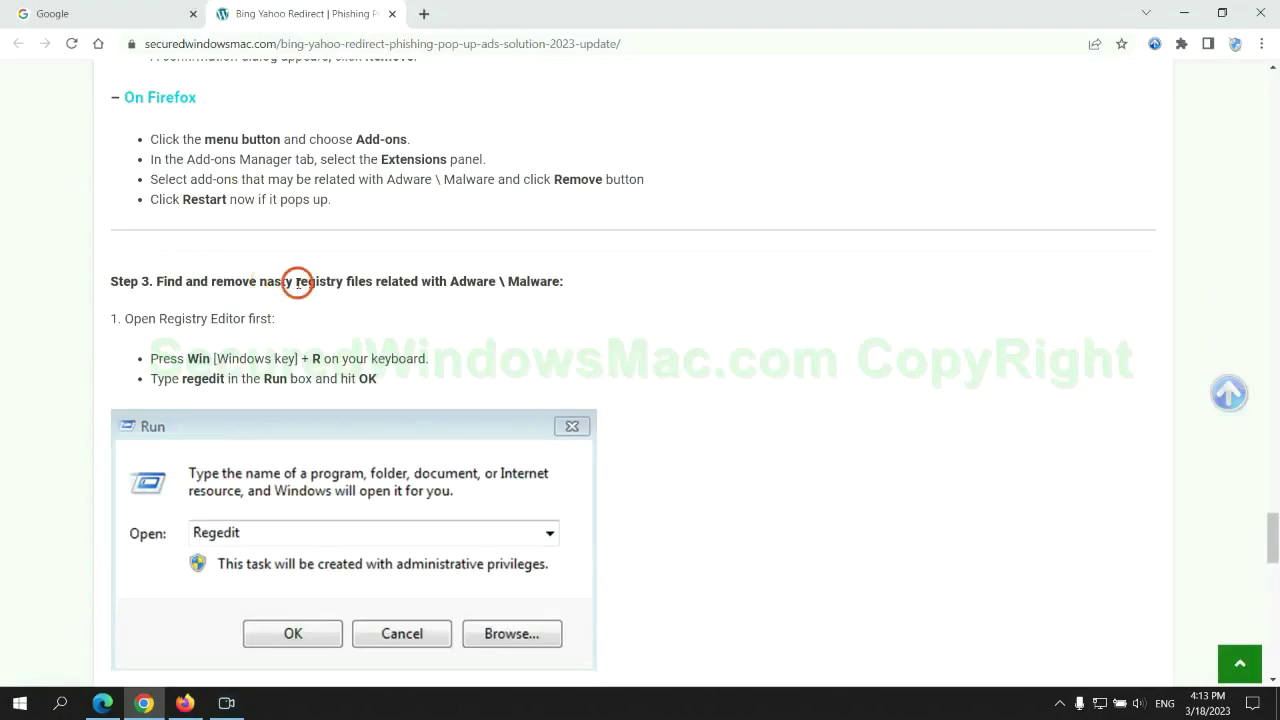
left_click_drag(296, 284, 366, 300)
- Launch Registry Editor by running regedit
left_click(372, 318)
scroll(372, 318, "down", 2)
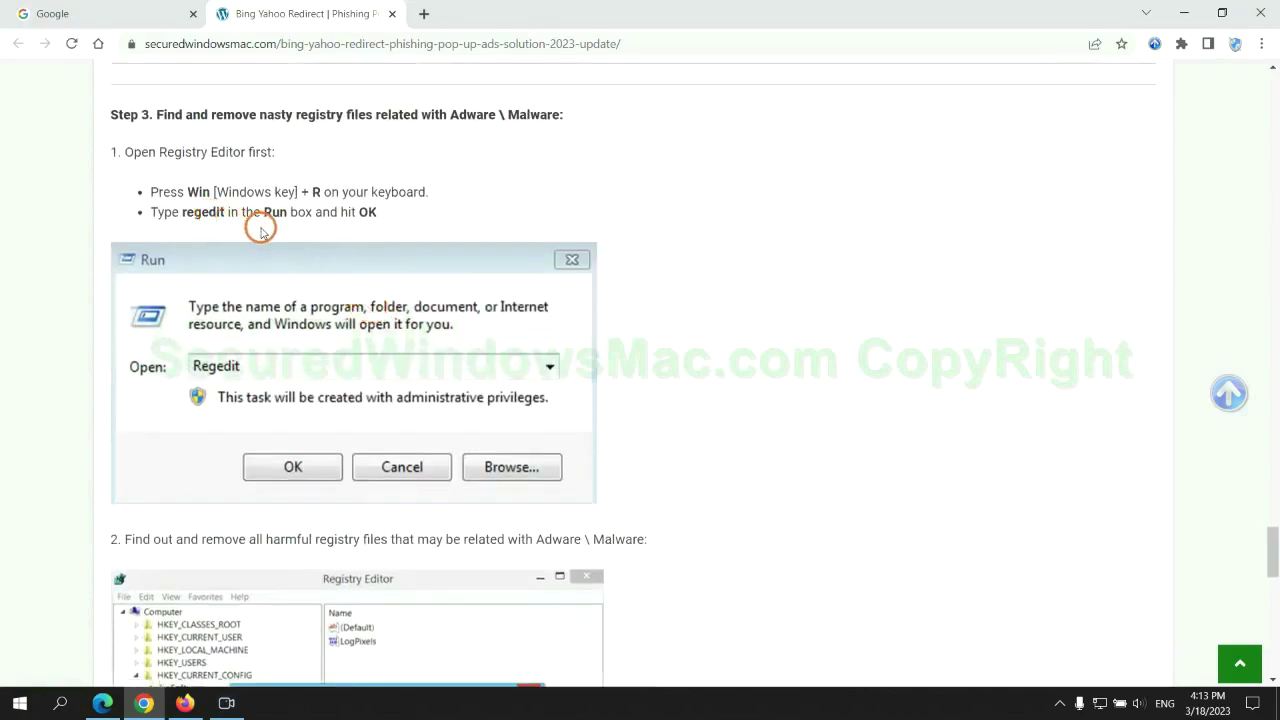
key("super+r")
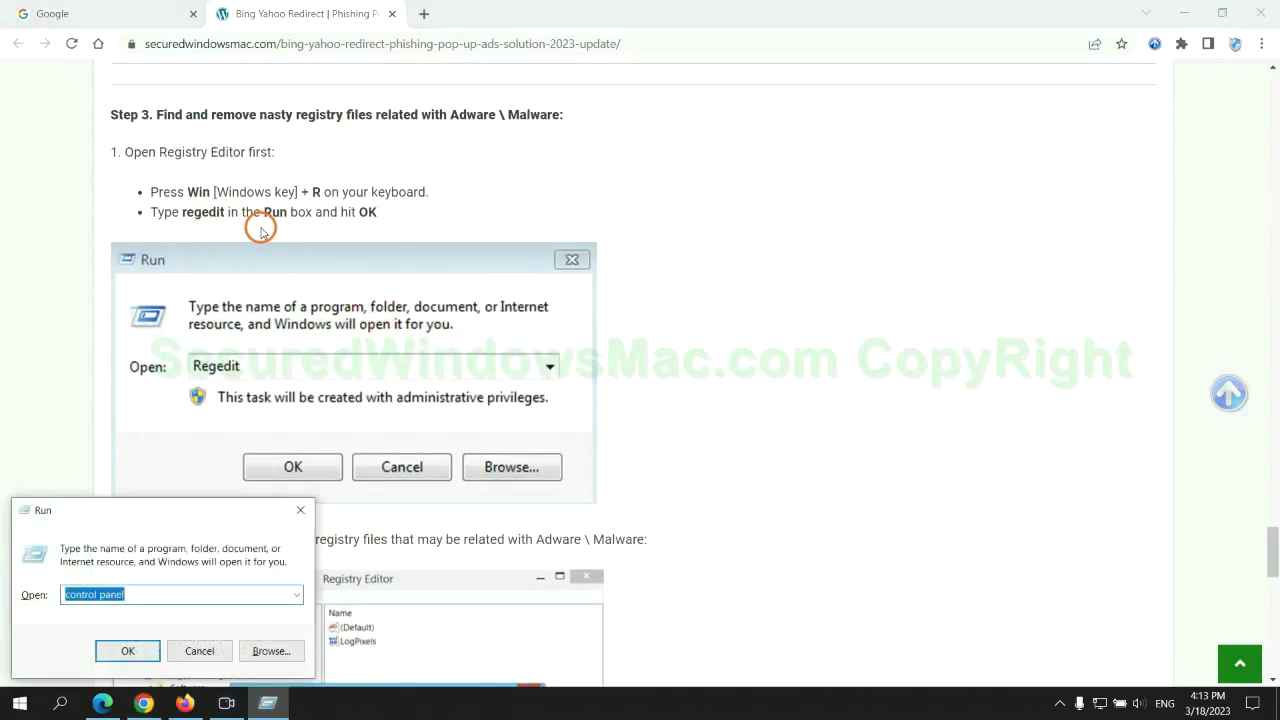
type("rege")
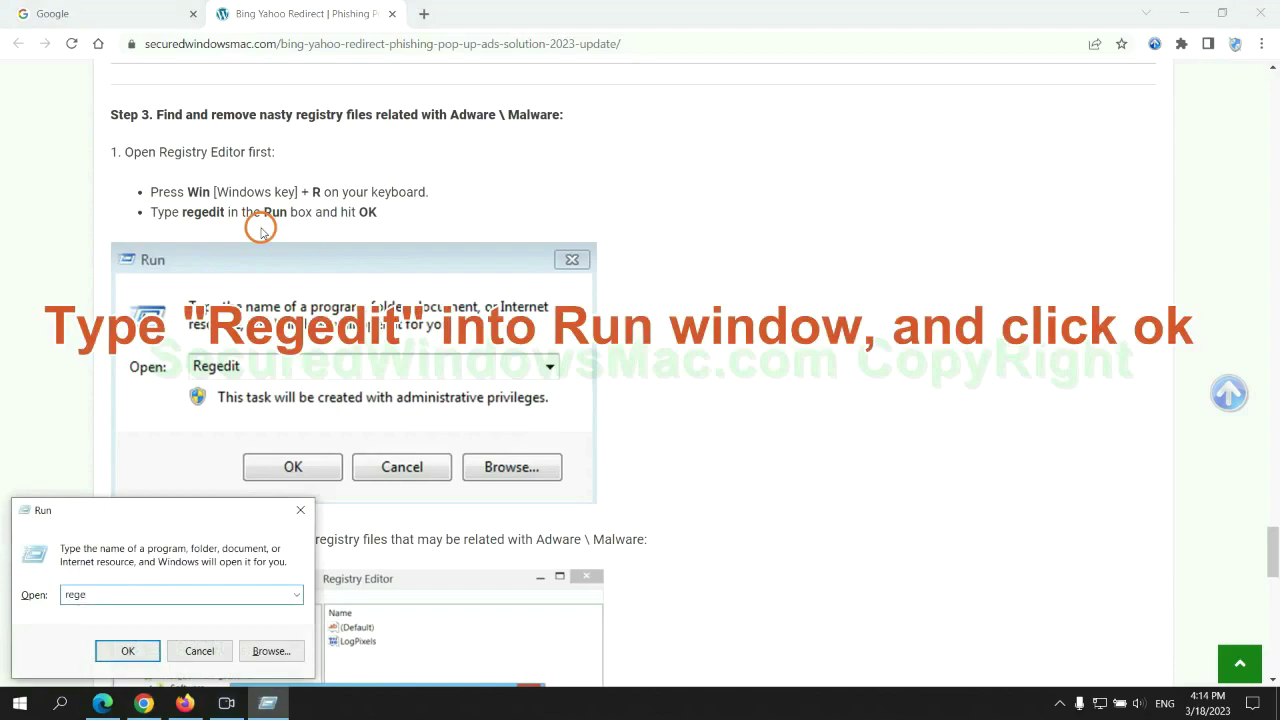
type("dit")
key("Return")
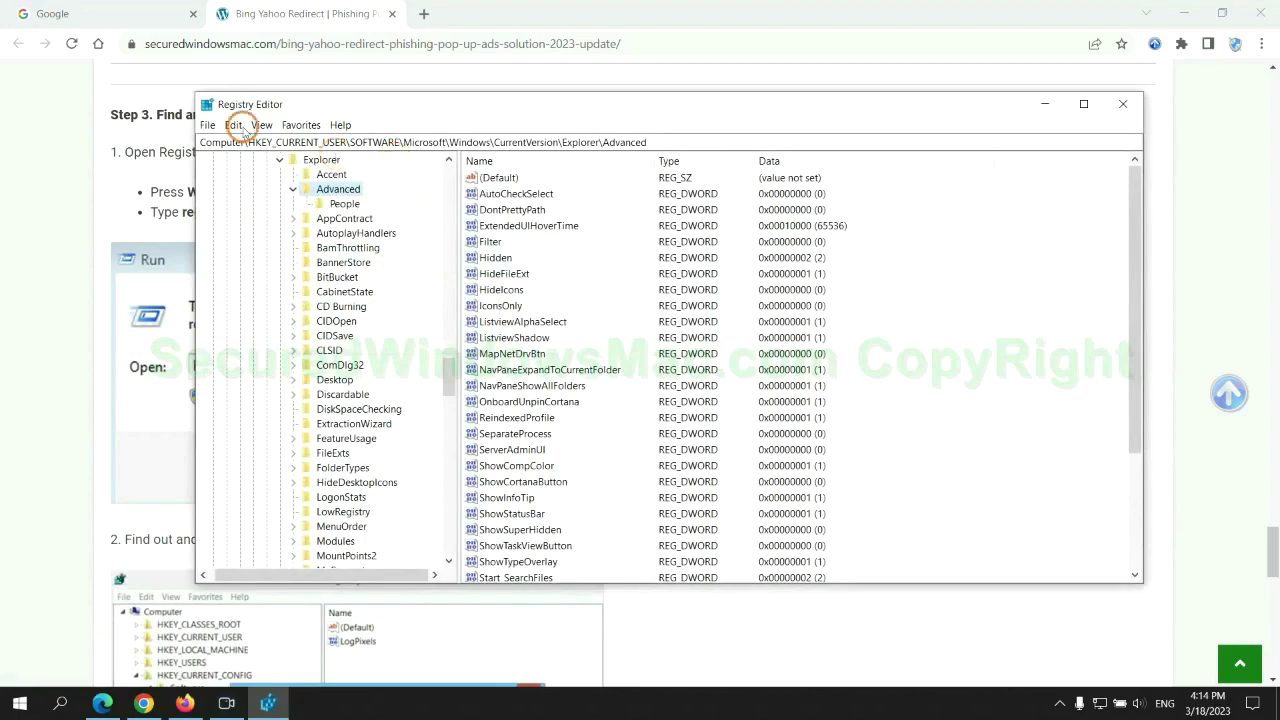
- Search the registry for 'App' and bring up Delete for the found StoreAppsOnTaskbar value
left_click(233, 125)
left_click(300, 241)
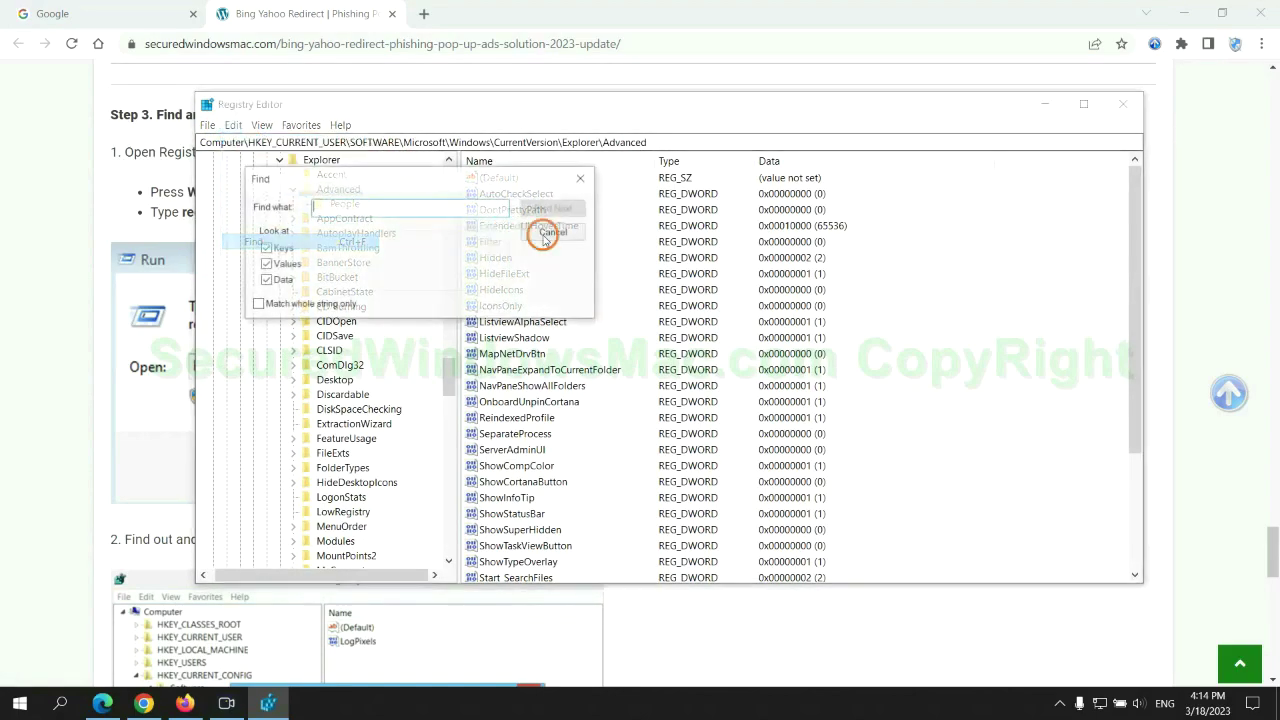
type("Apps")
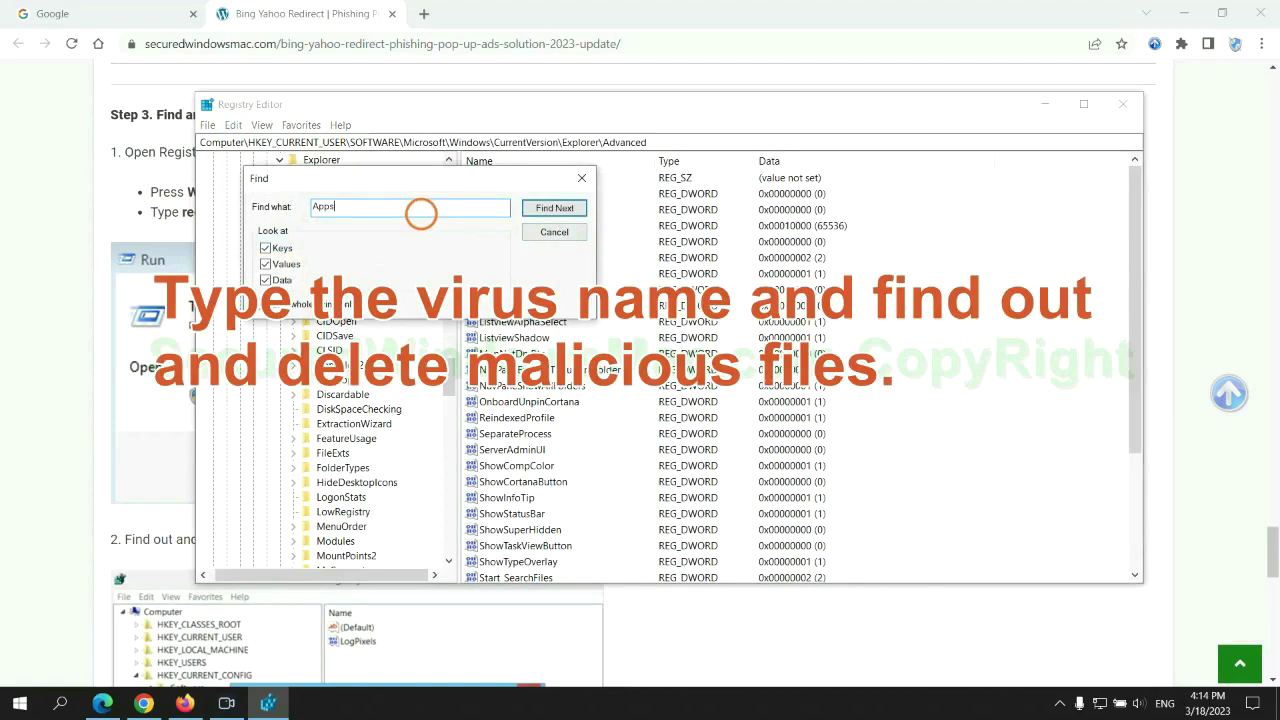
key("Return")
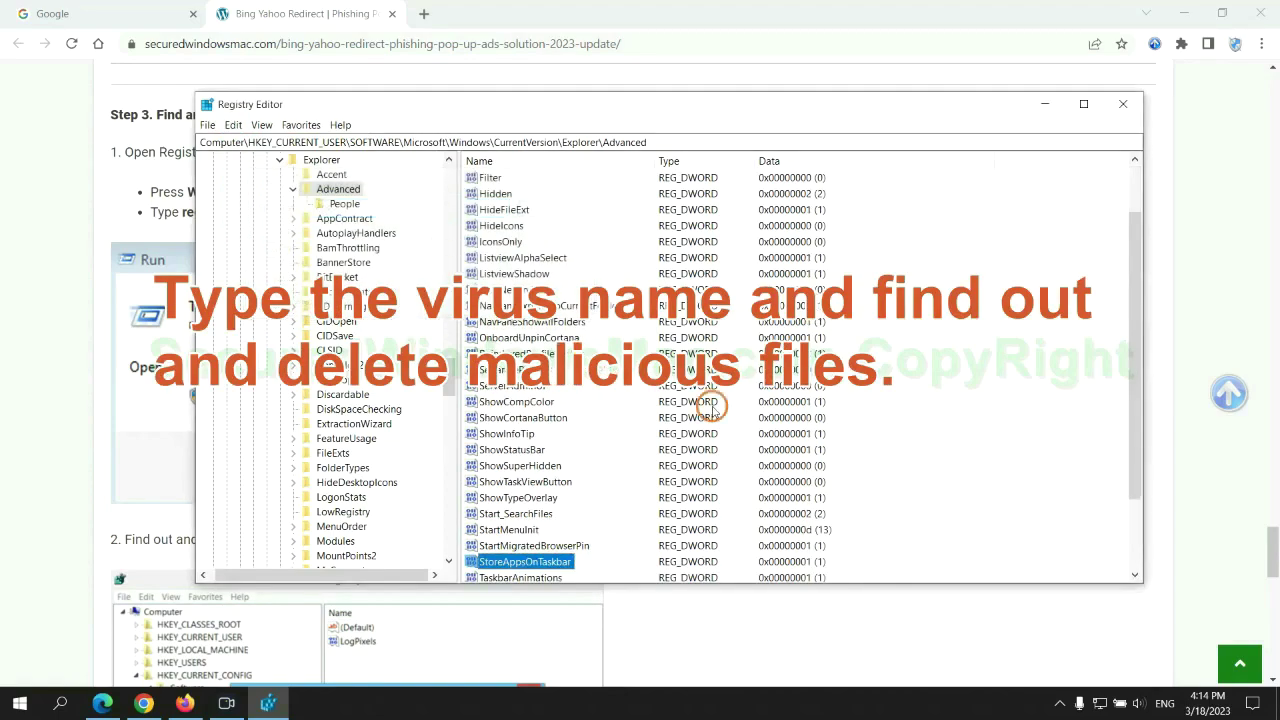
scroll(714, 406, "down", 2)
right_click(566, 467)
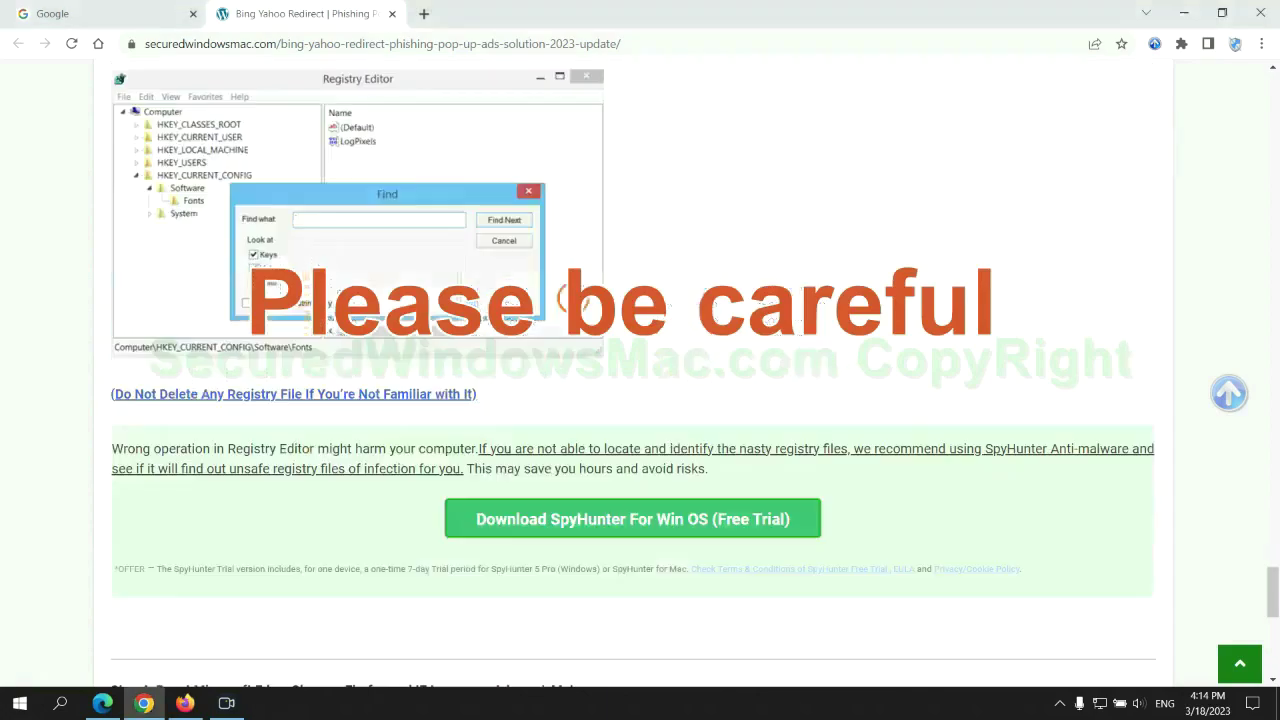
- Scroll the guide to Step 4 and briefly highlight the word 'Reset' in its heading
scroll(568, 301, "down", 1)
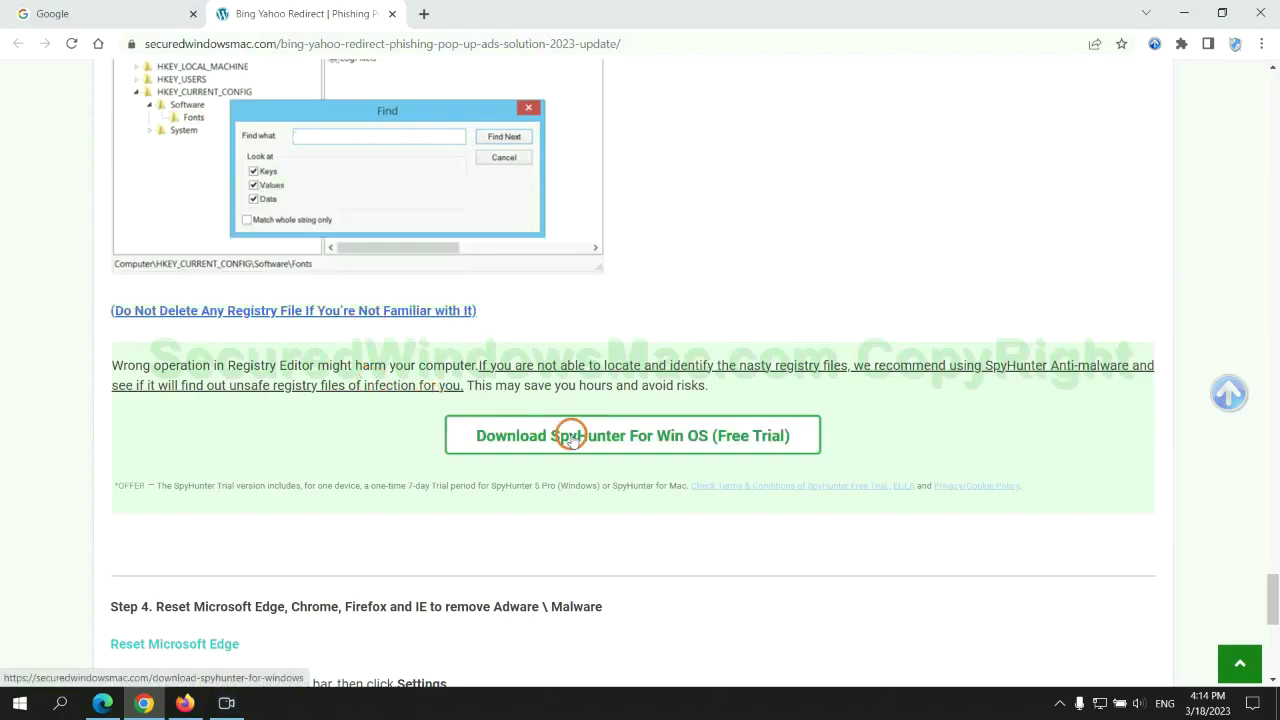
scroll(571, 435, "down", 5)
double_click(170, 104)
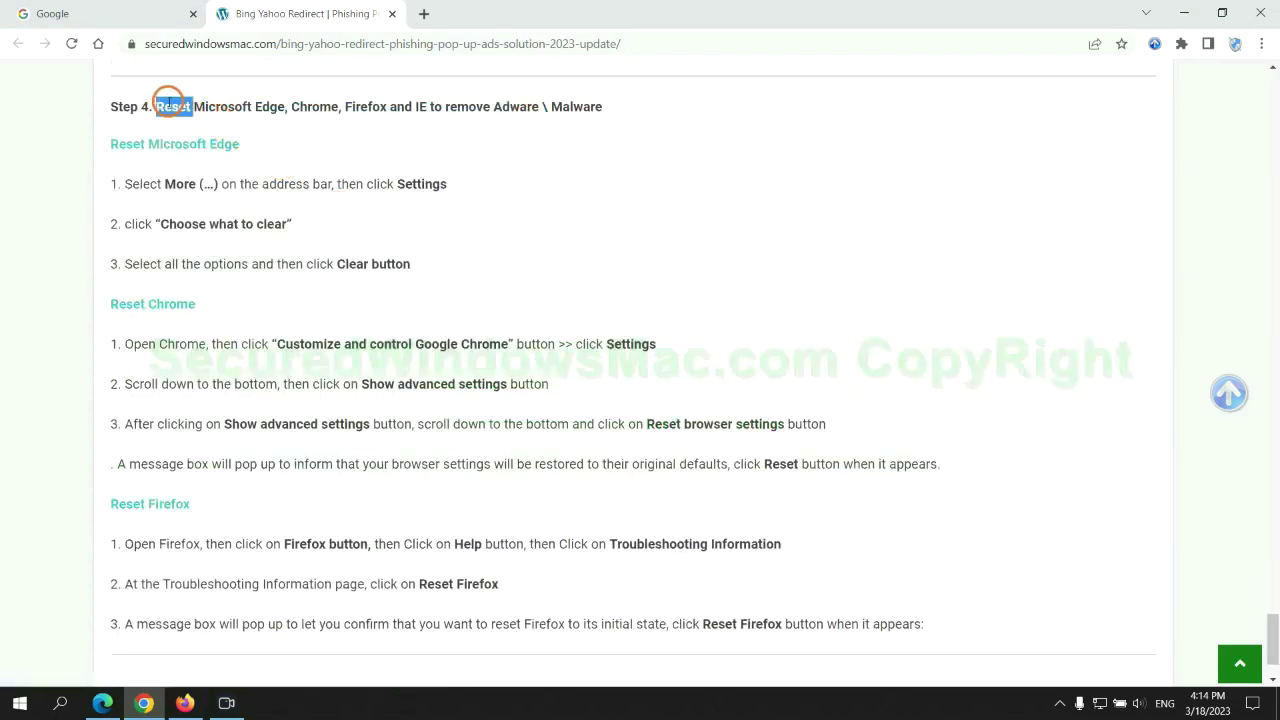
left_click(500, 140)
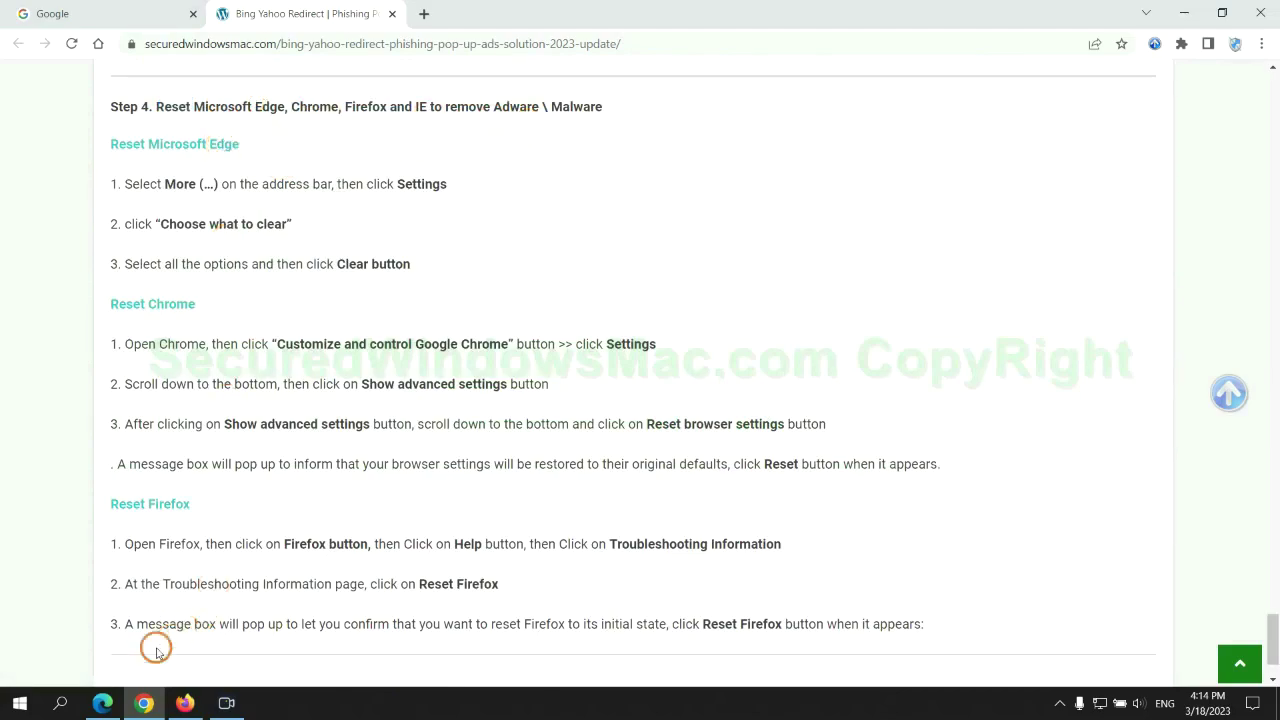
- In Edge's Privacy, search, and services settings, clear all-time browsing data, then go back to Chrome
left_click(102, 703)
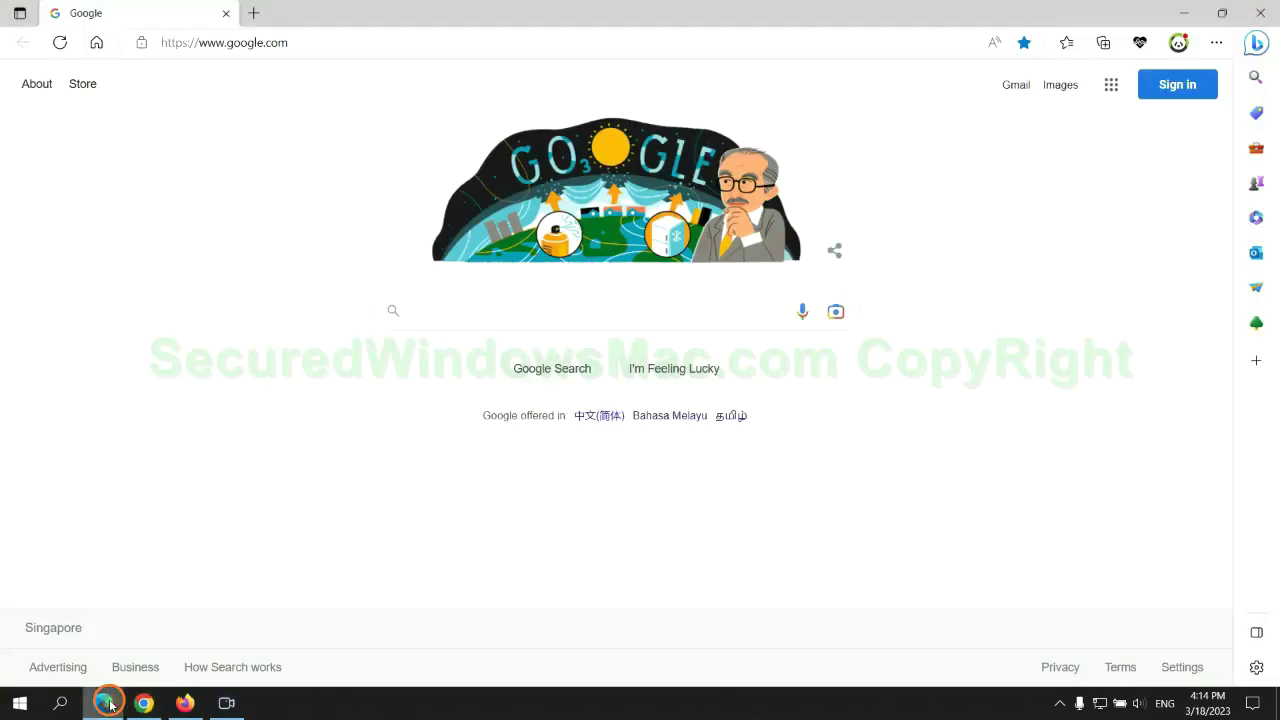
left_click(1213, 46)
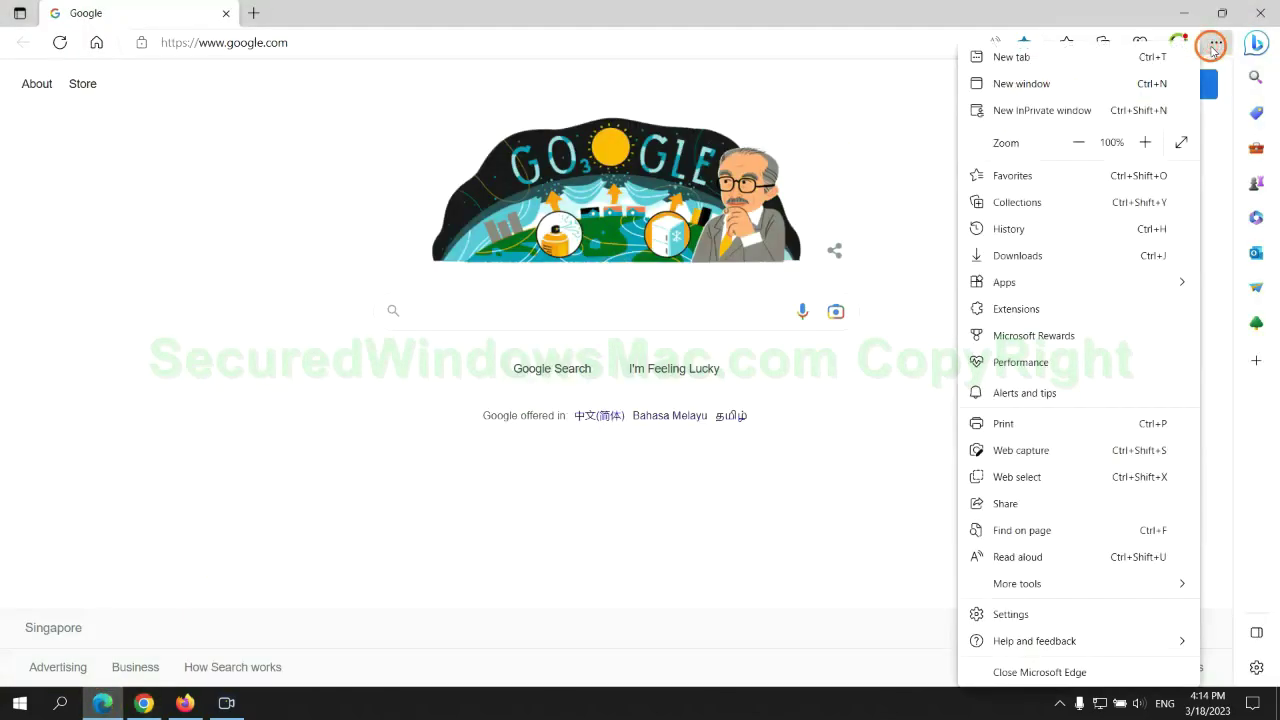
left_click(1005, 615)
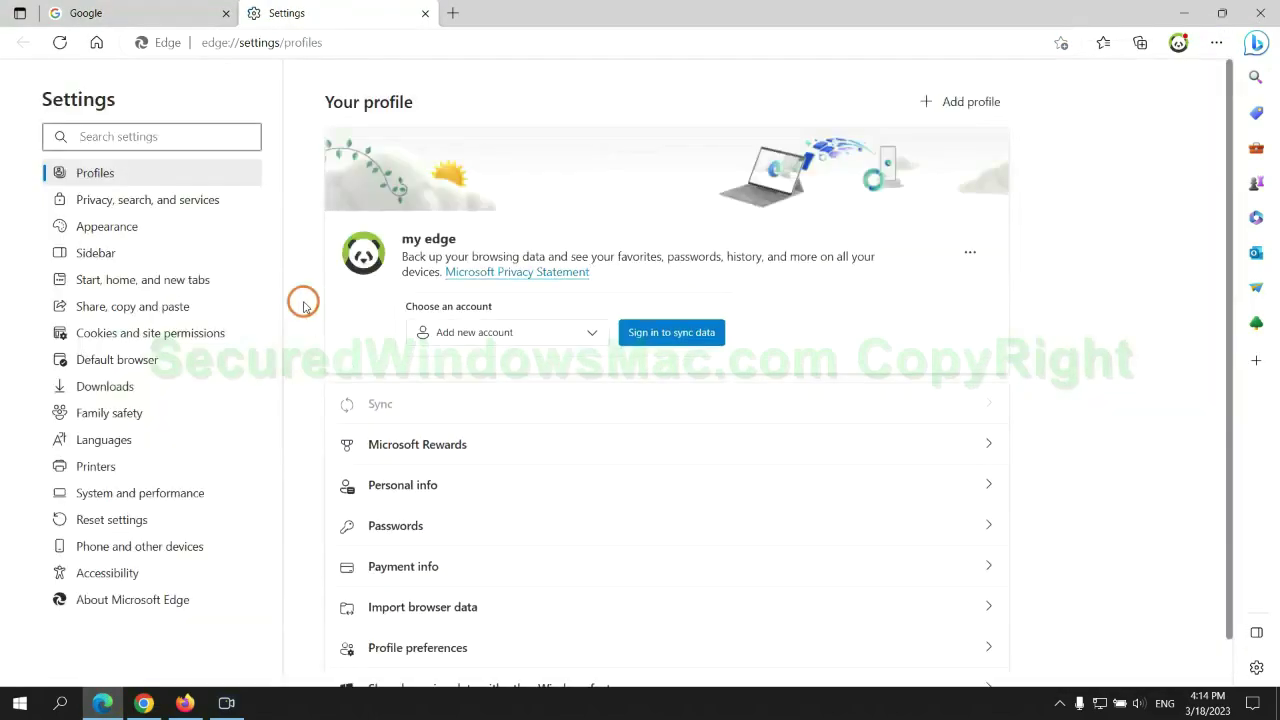
left_click(210, 210)
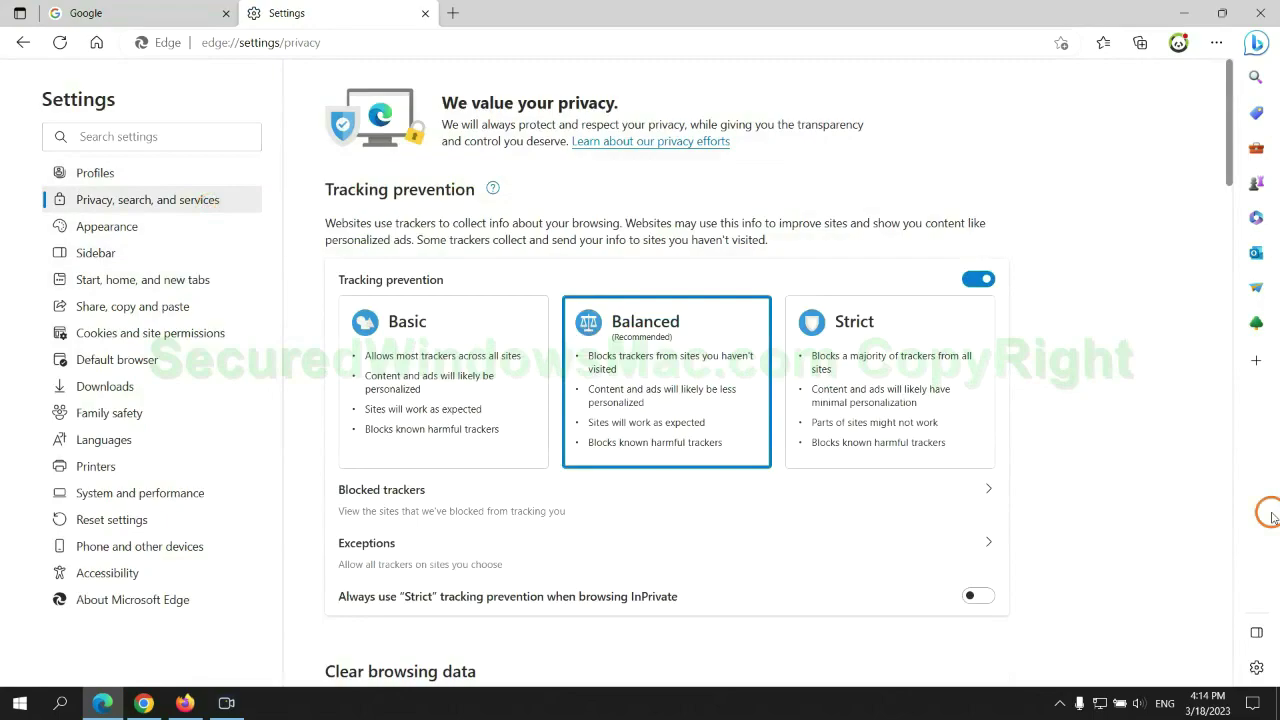
scroll(1049, 443, "down", 3)
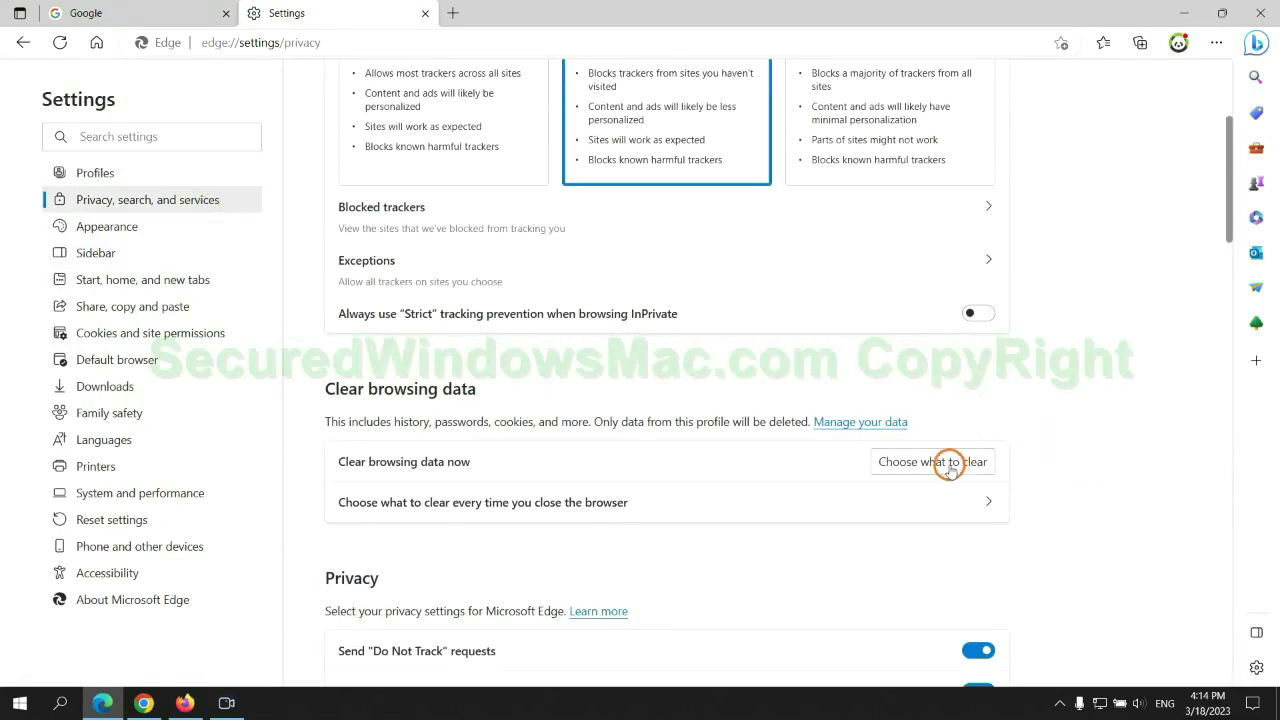
left_click(948, 465)
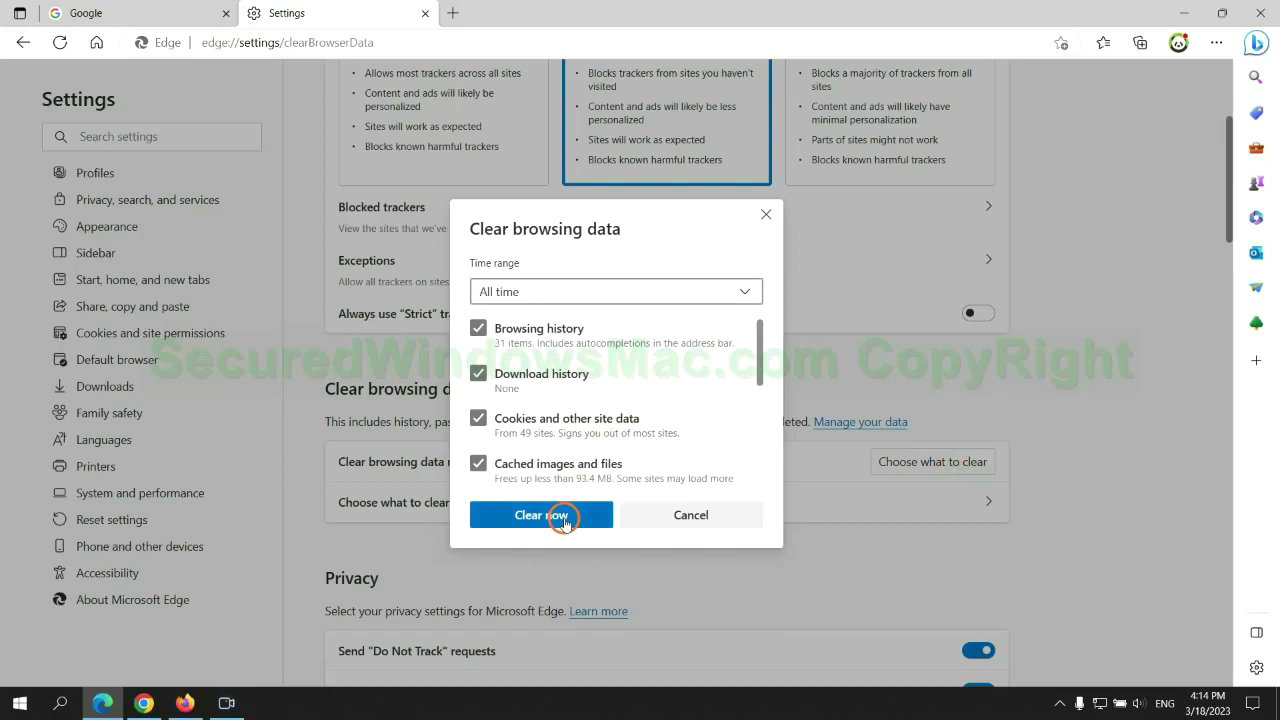
left_click(144, 703)
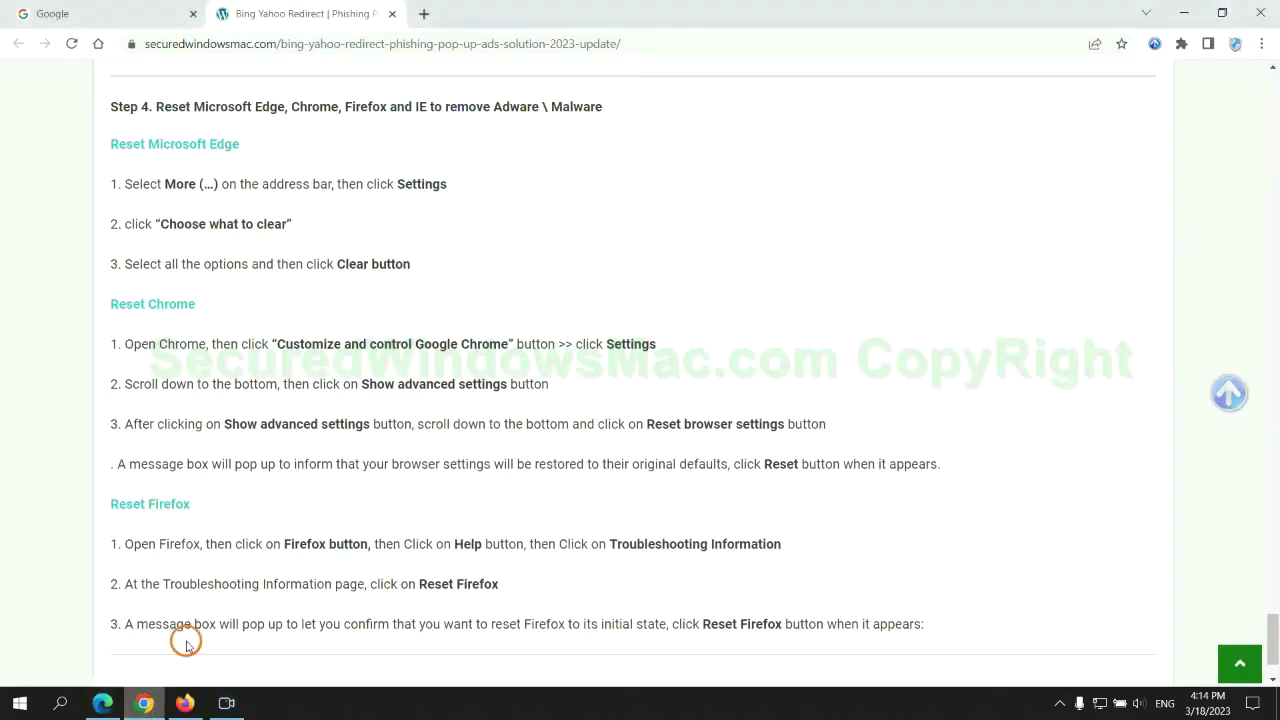
- Restore Chrome's settings to their original defaults, then bring Firefox forward
left_click(1260, 44)
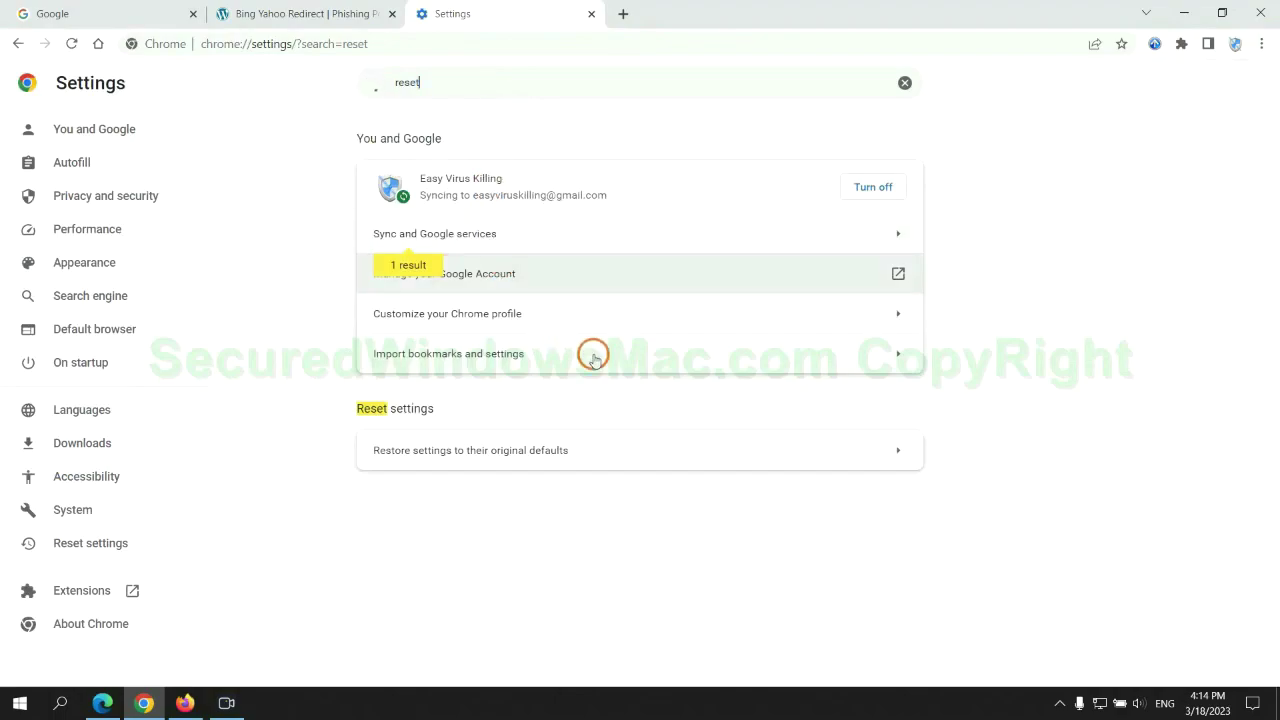
left_click(670, 446)
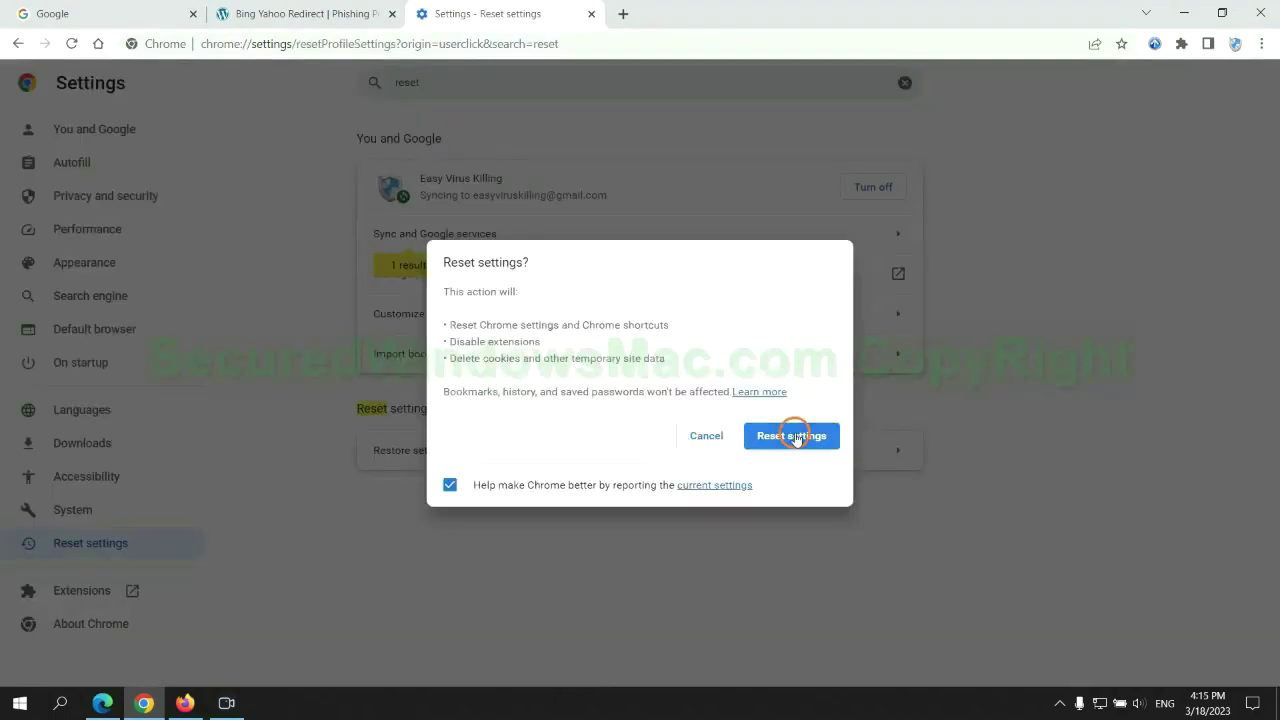
left_click(184, 695)
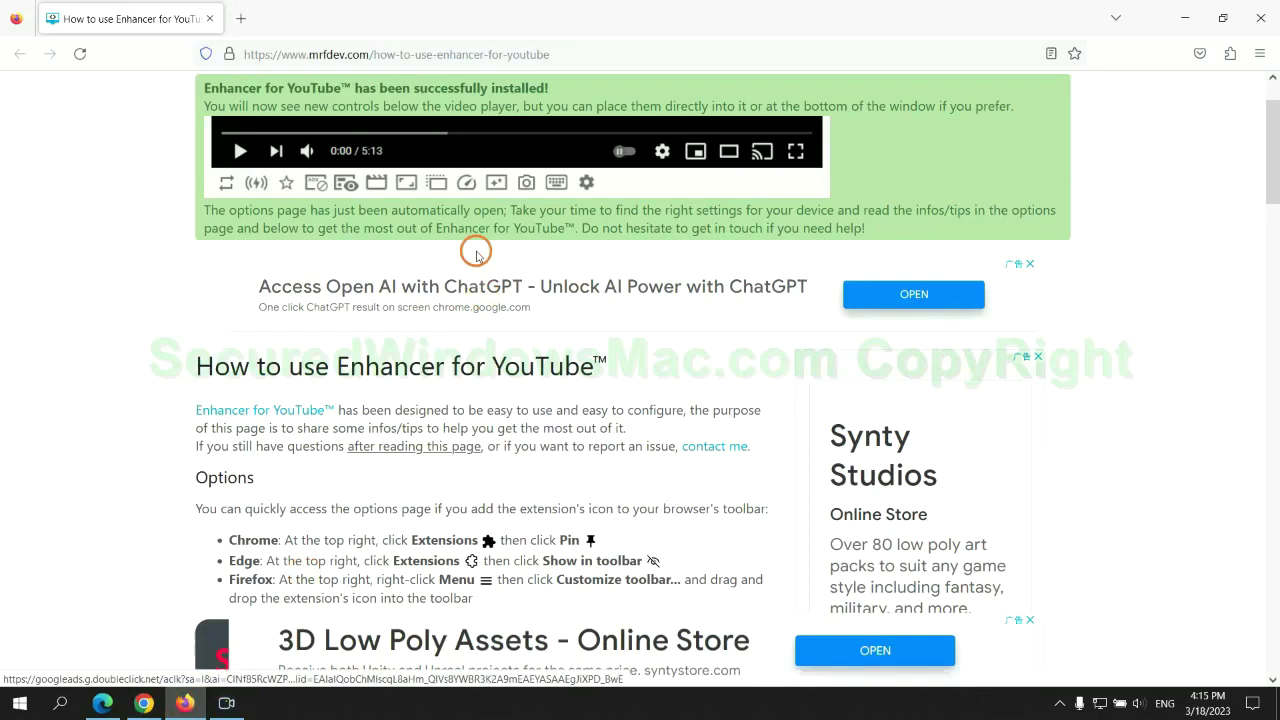
- Start Refresh Firefox from the Troubleshooting Information page, then return to the Chrome guide
left_click(1259, 53)
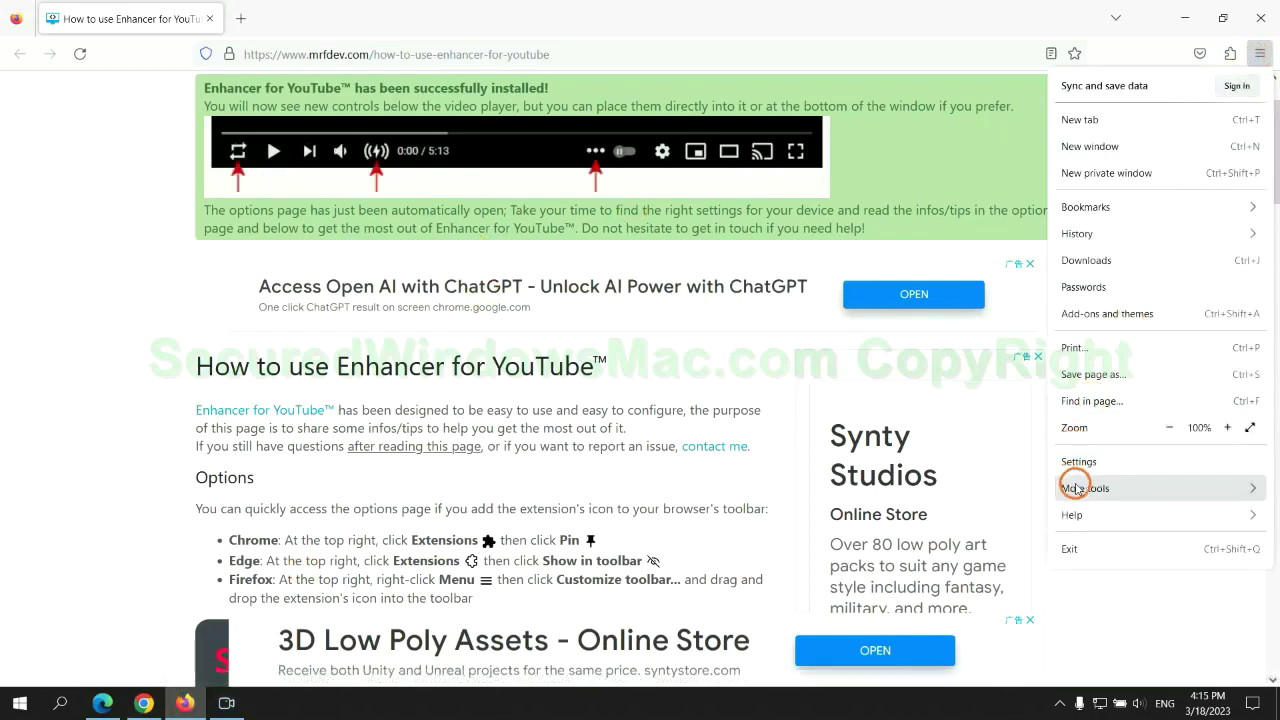
left_click(1087, 515)
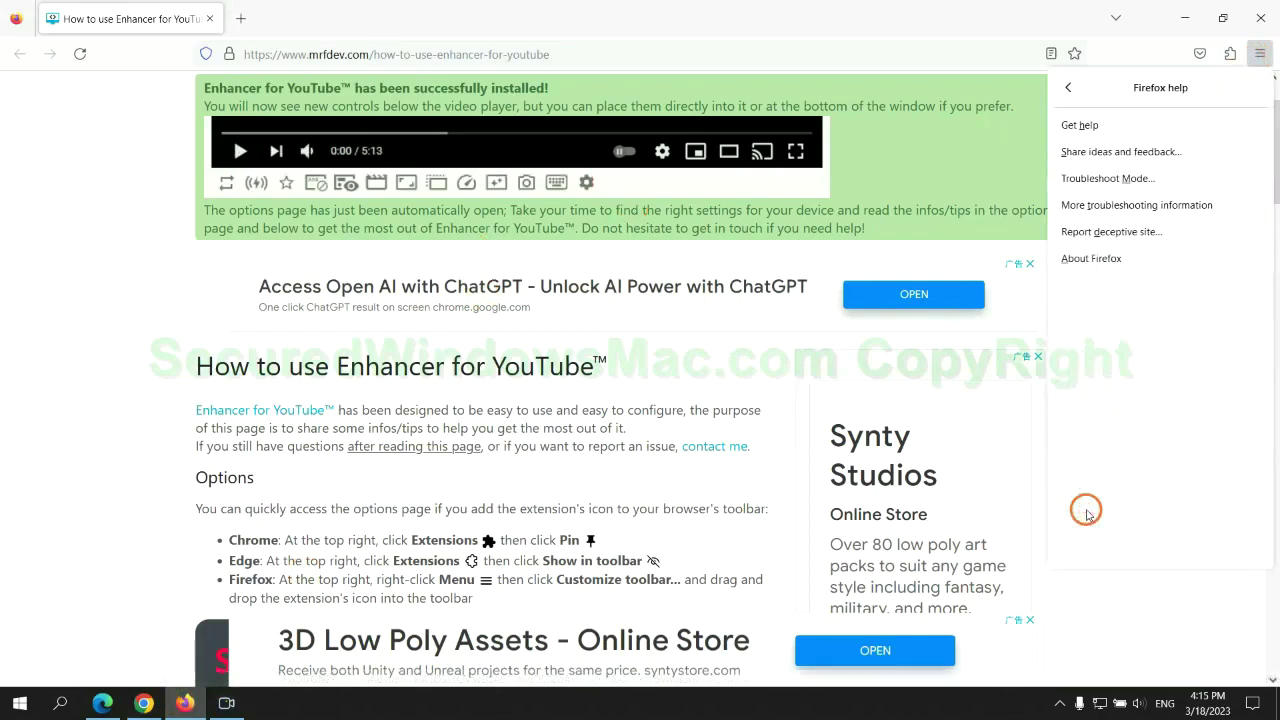
left_click(1141, 205)
left_click(892, 191)
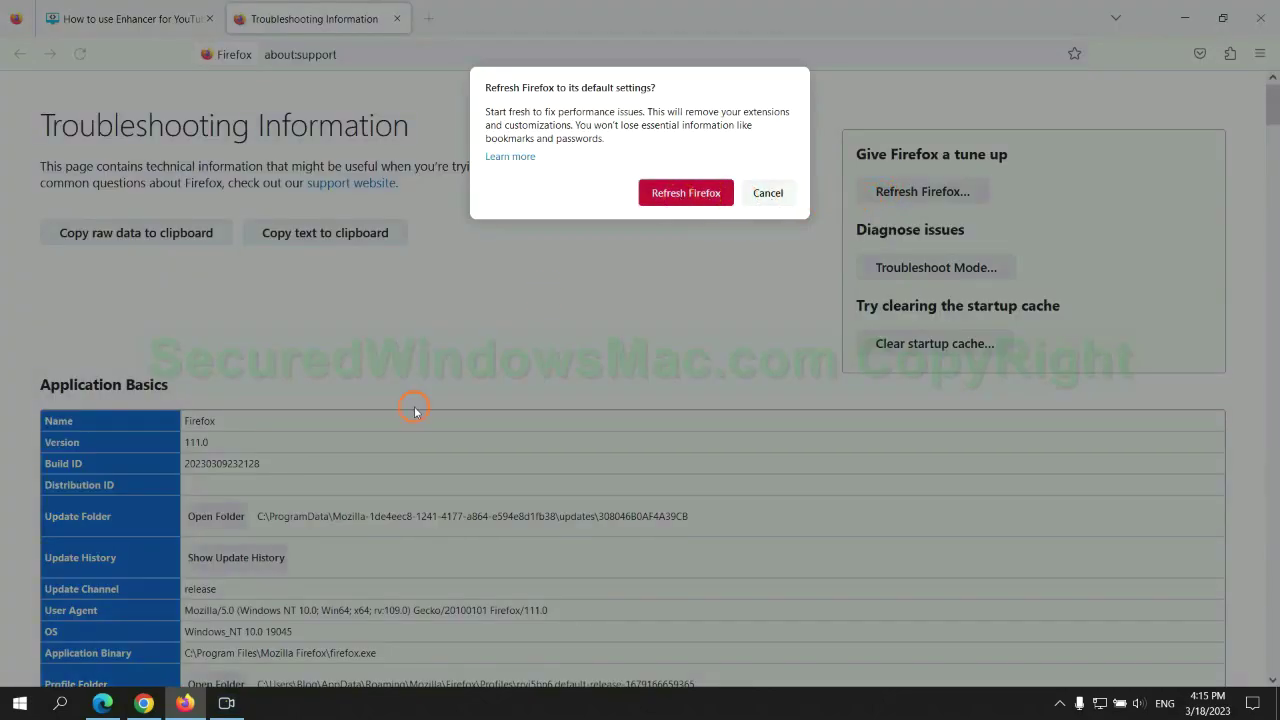
left_click(143, 700)
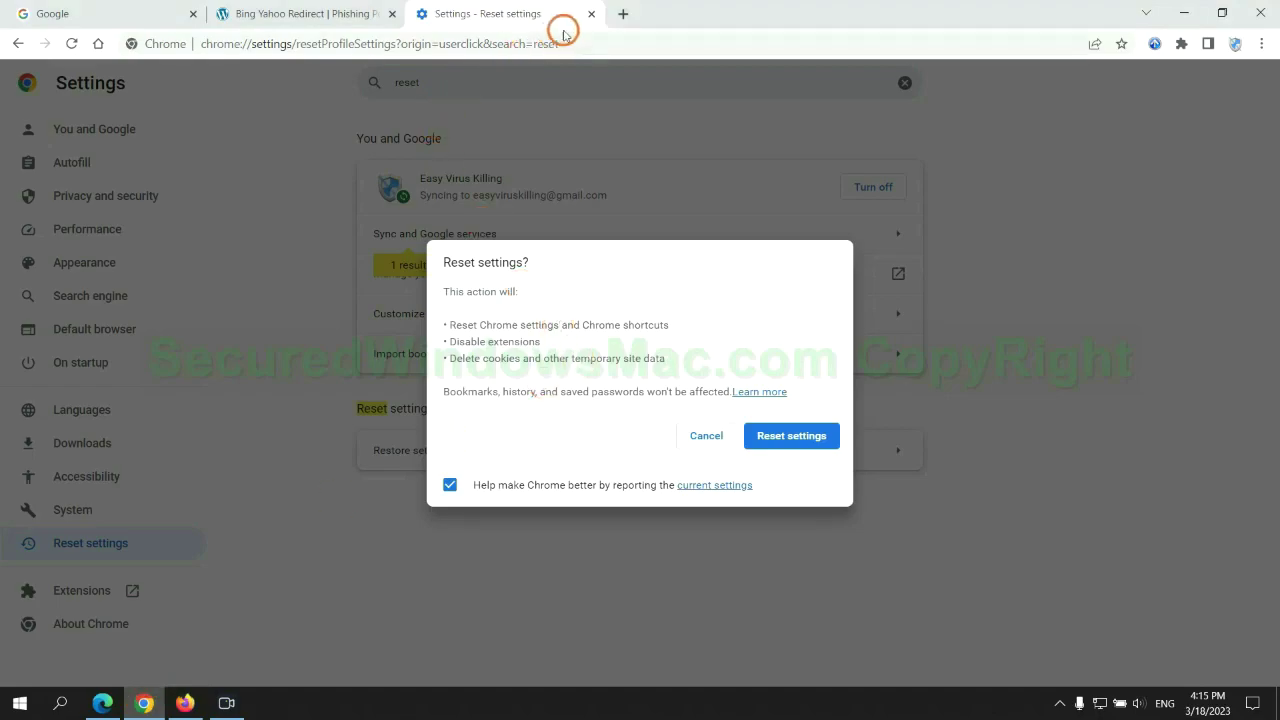